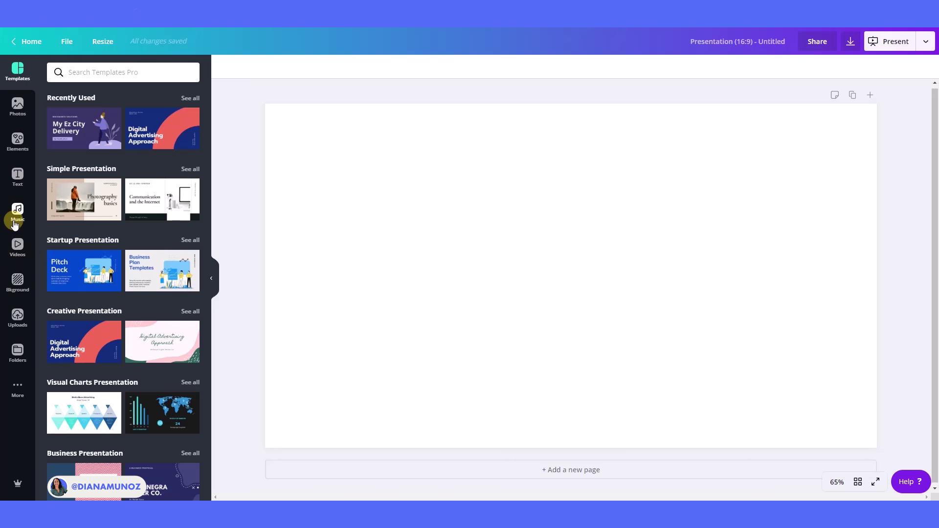
Add a phone-shaped frame from Elements > Frames to the slide.
click(19, 142)
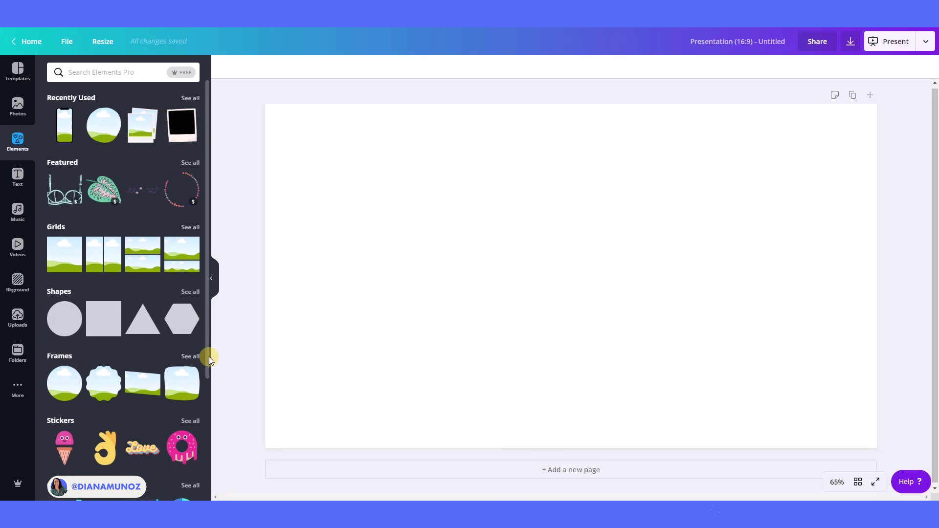
click(190, 356)
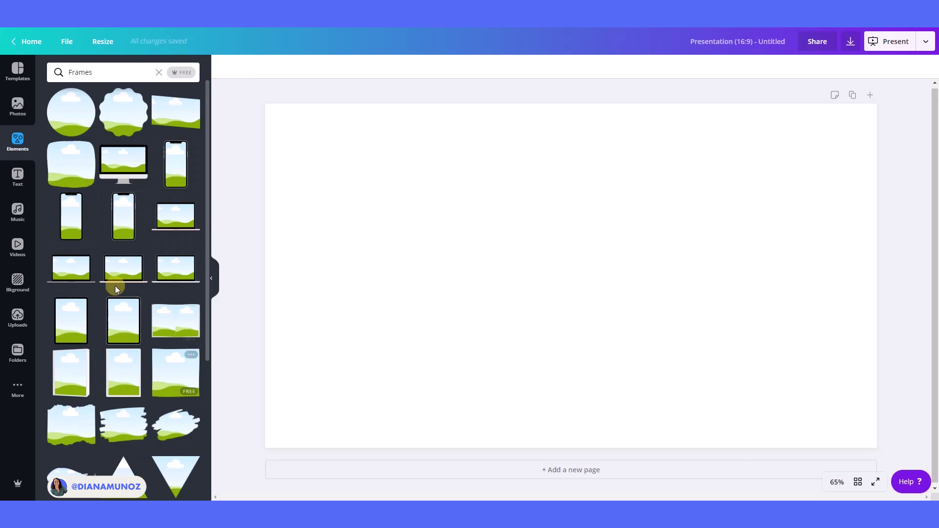
click(76, 215)
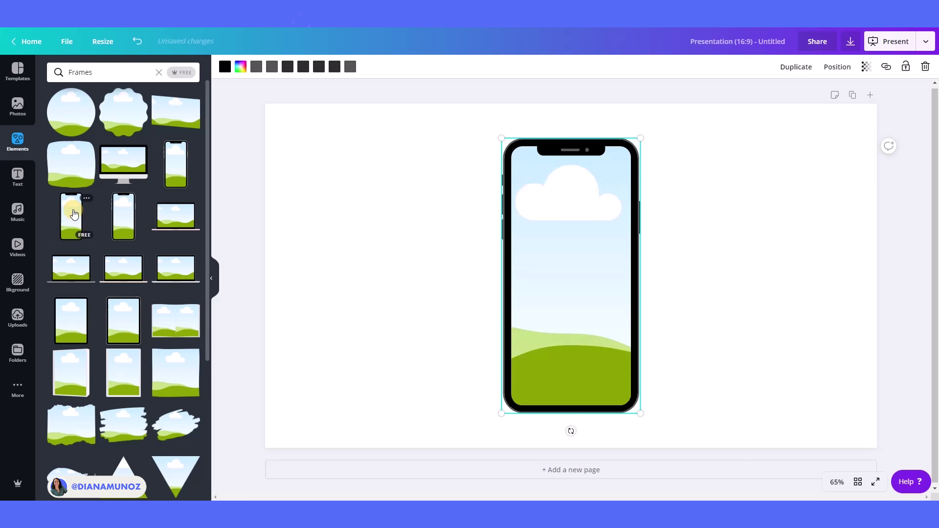
Fill the phone frame with the uploaded waving video and resize it.
click(17, 315)
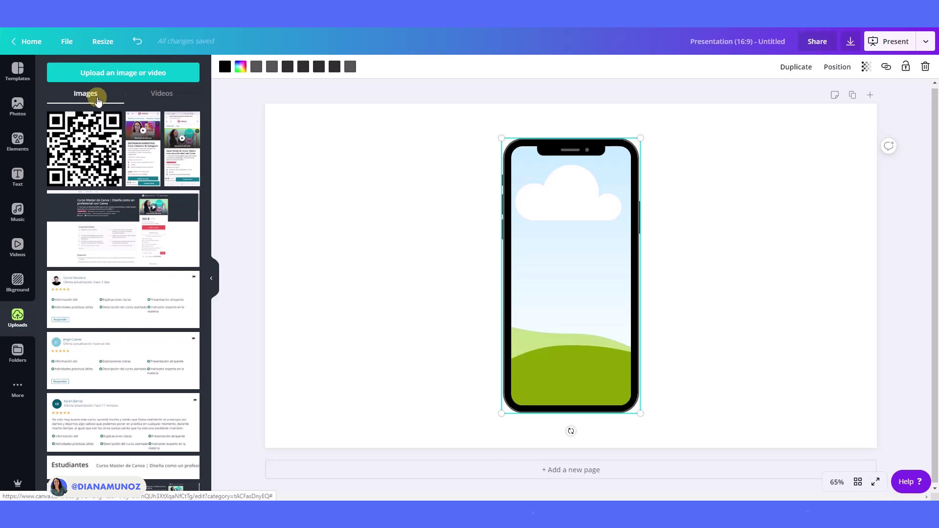
click(165, 96)
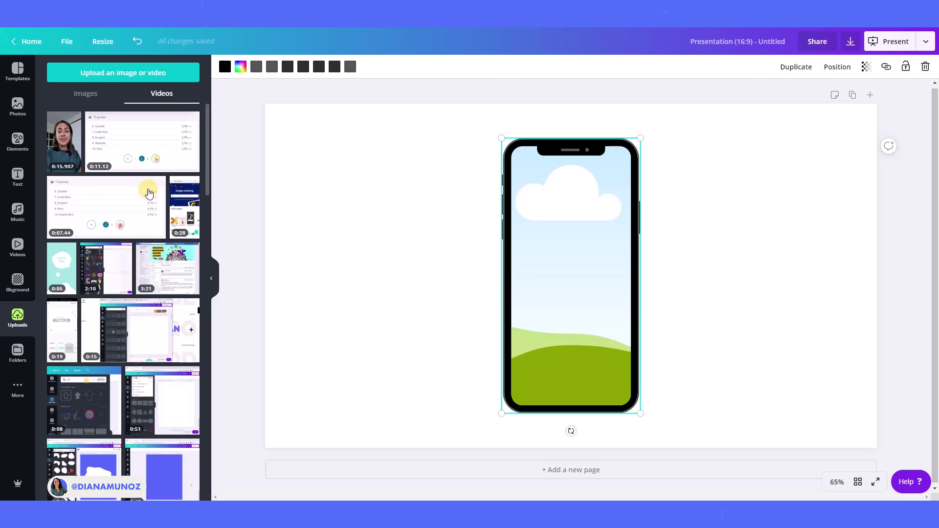
drag(280, 197, 576, 257)
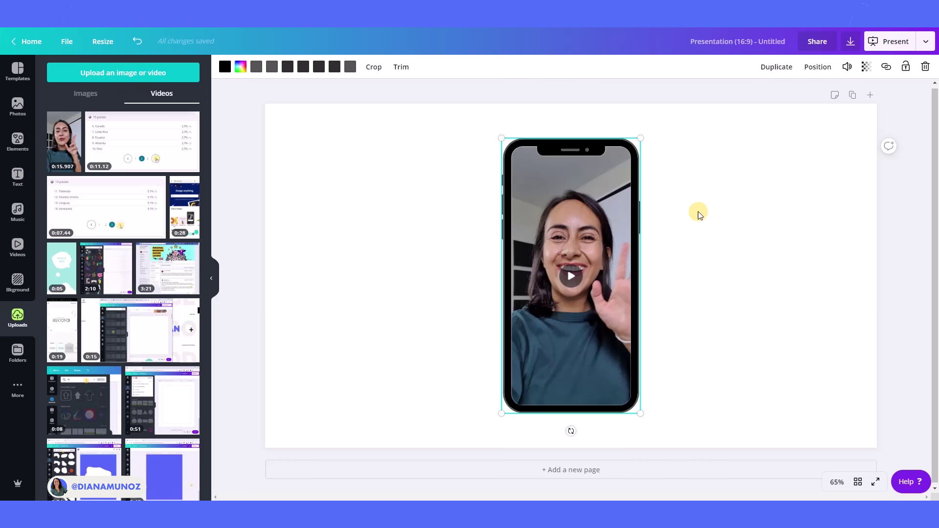
drag(651, 138, 648, 144)
click(418, 180)
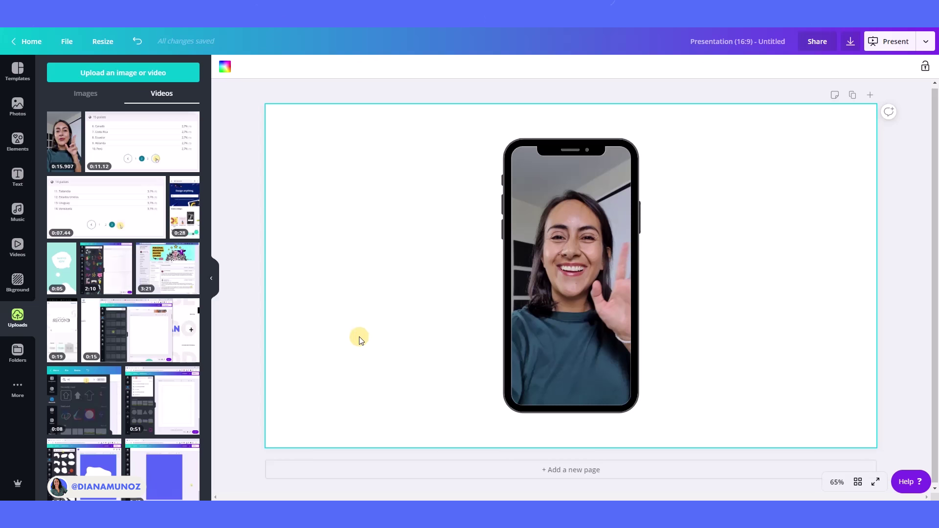
Search Elements for 'blob liquid' and add an animated gradient blob to the slide.
click(15, 146)
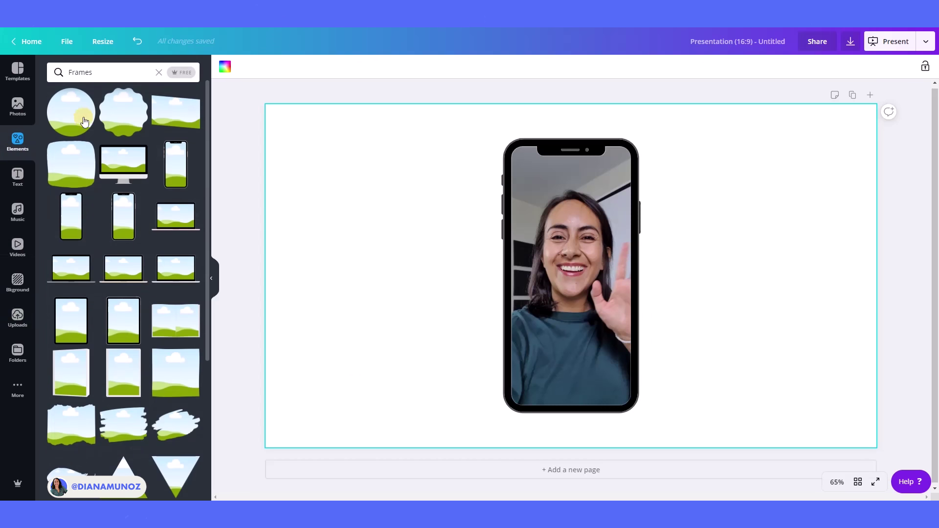
click(162, 72)
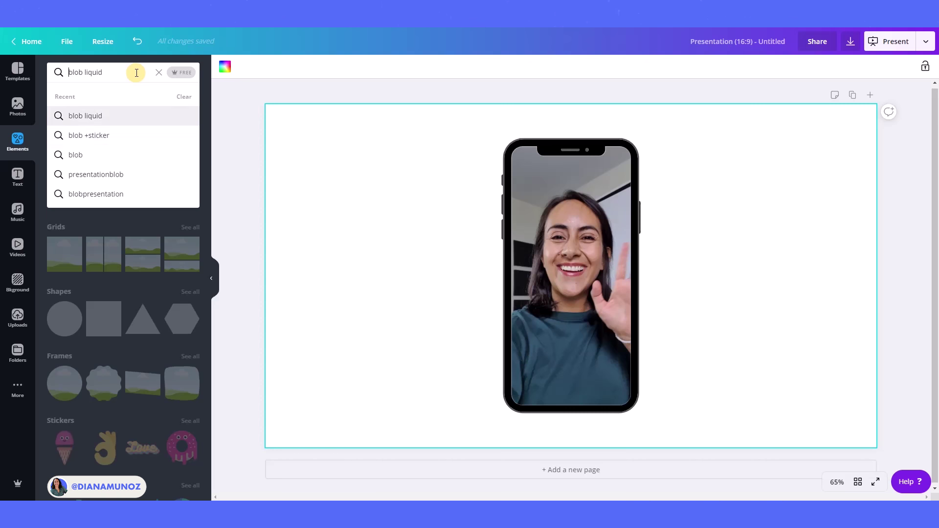
key(Return)
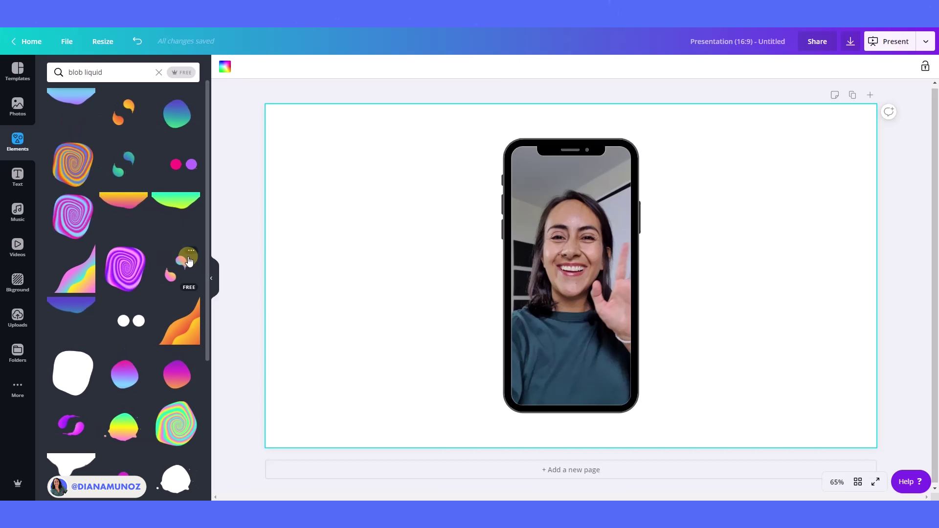
click(174, 270)
Enlarge the blob across the slide and send it backward behind the phone video.
drag(815, 141, 895, 126)
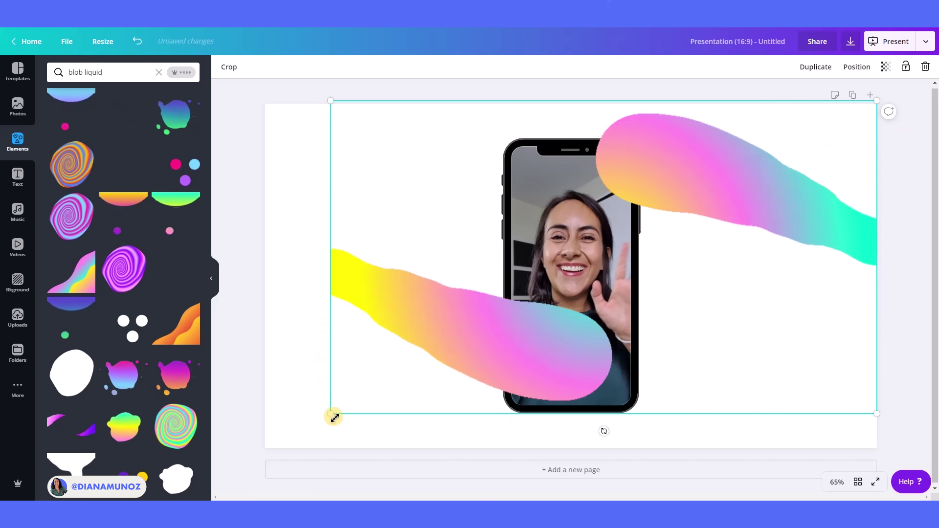
drag(331, 415, 264, 442)
drag(265, 101, 288, 113)
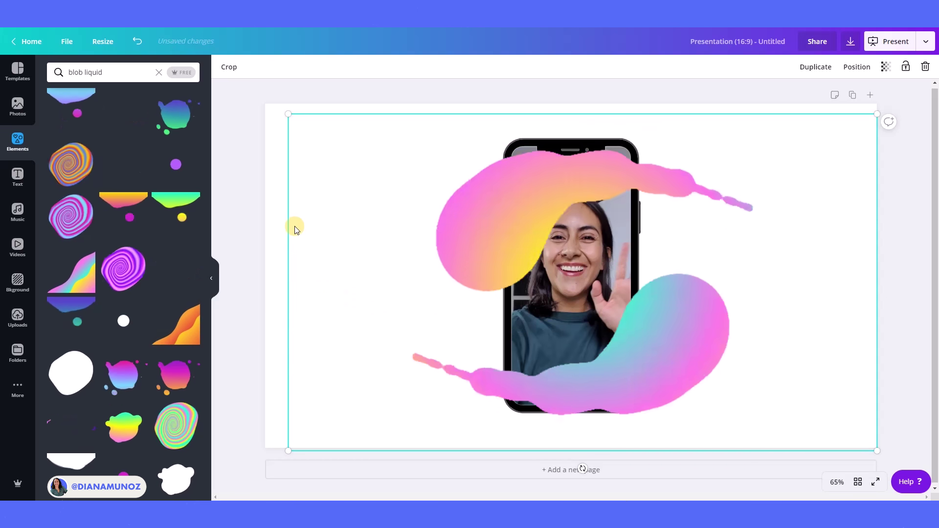
mouse_move(276, 112)
mouse_down()
mouse_move(262, 103)
mouse_move(269, 107)
mouse_up()
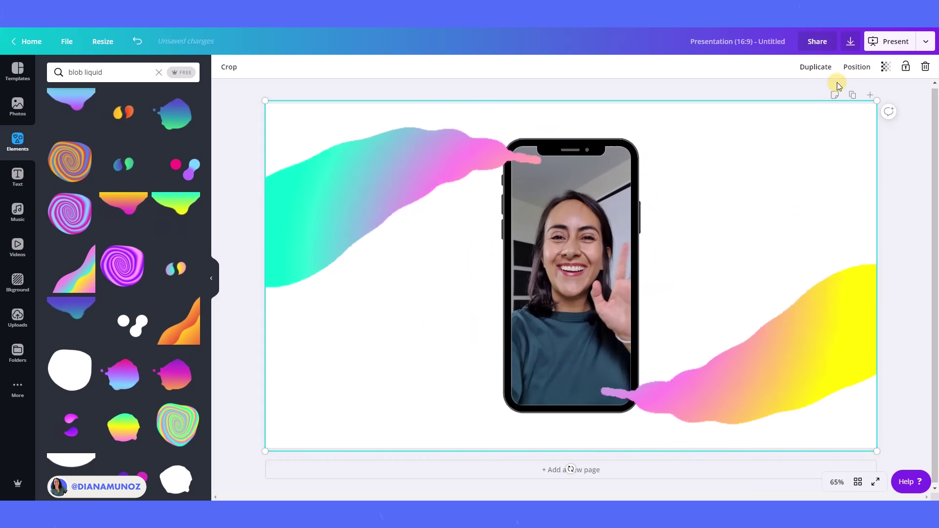
click(856, 67)
click(823, 98)
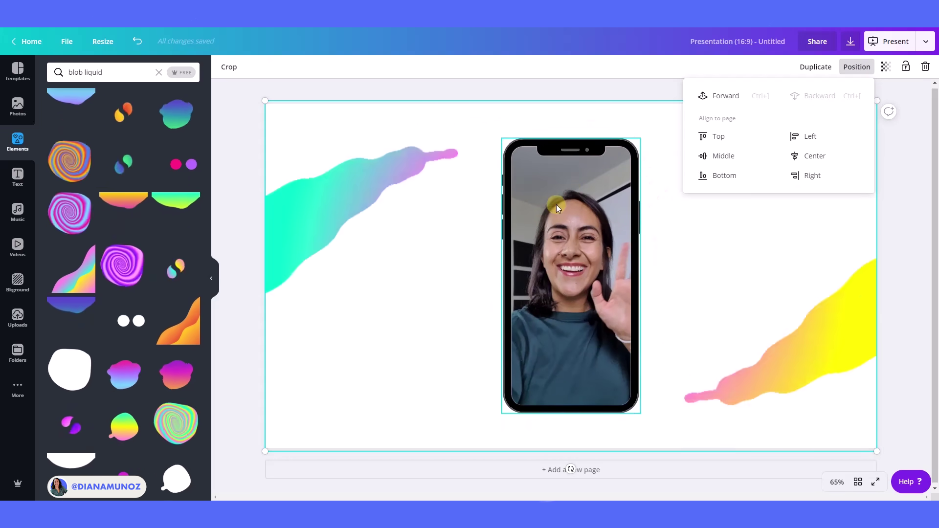
Add a sparkle sticker from the 'spark +sticker' search and shrink it.
click(105, 72)
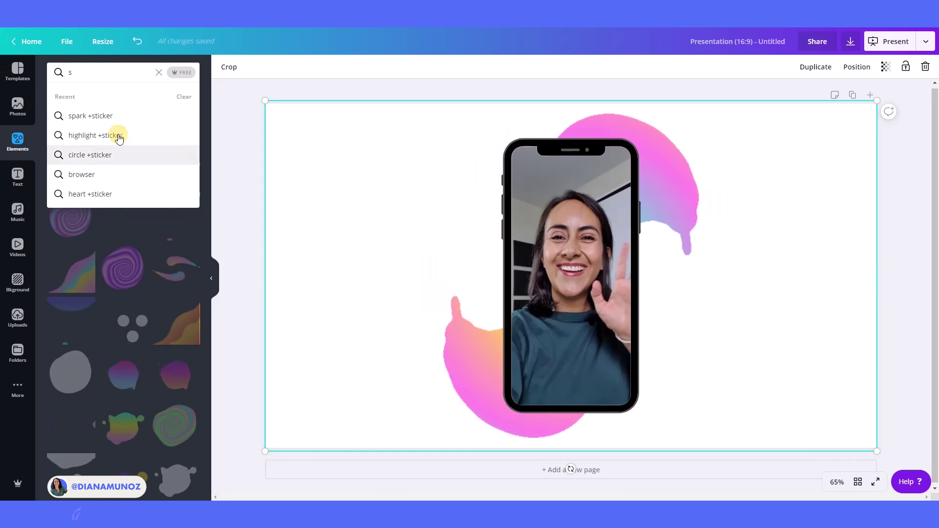
click(107, 116)
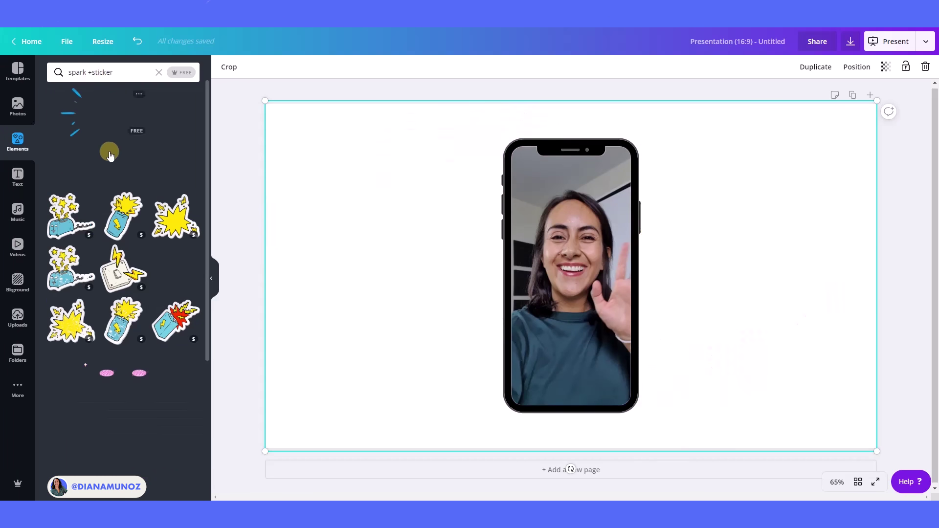
click(71, 169)
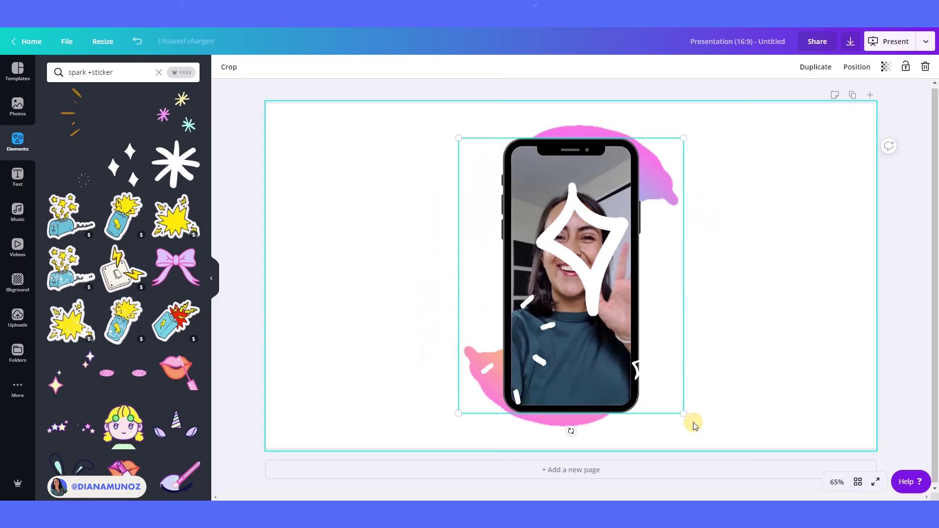
drag(685, 413, 456, 226)
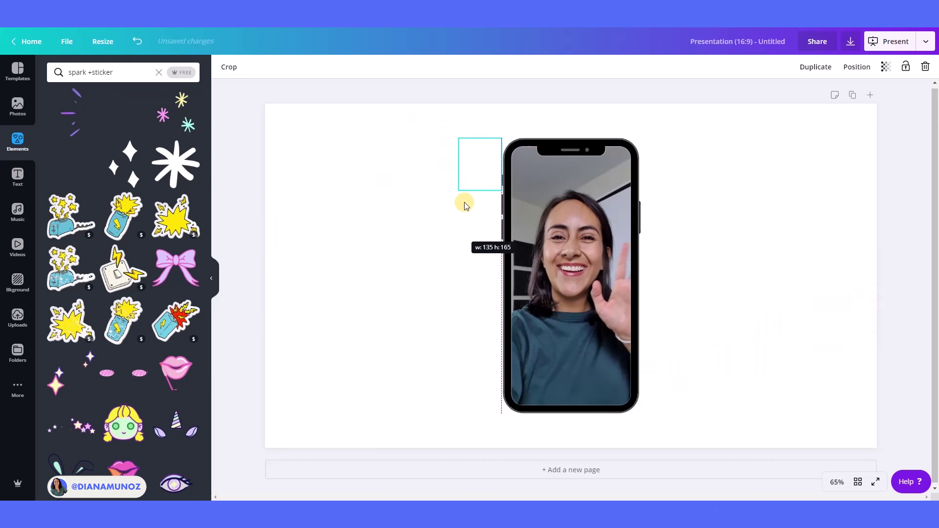
drag(478, 155, 292, 216)
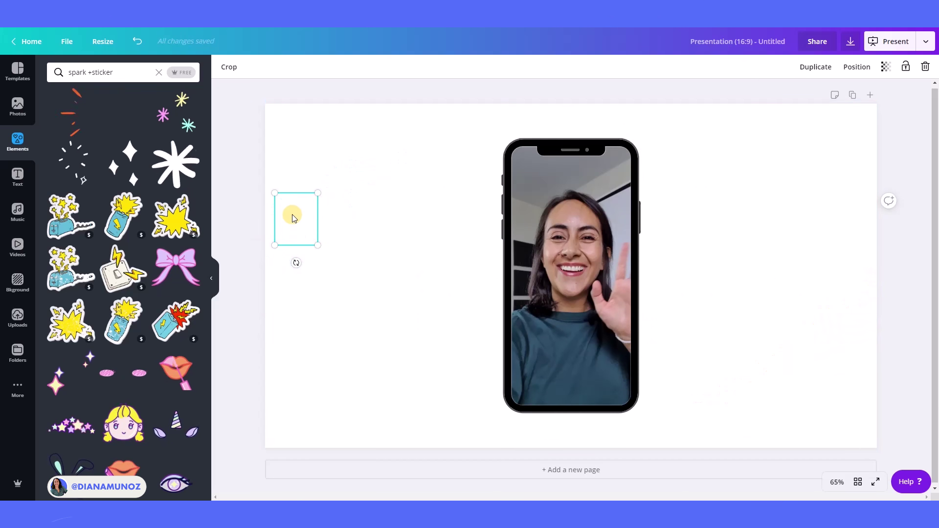
Position the sparkle sticker beside the phone video.
drag(294, 218, 700, 201)
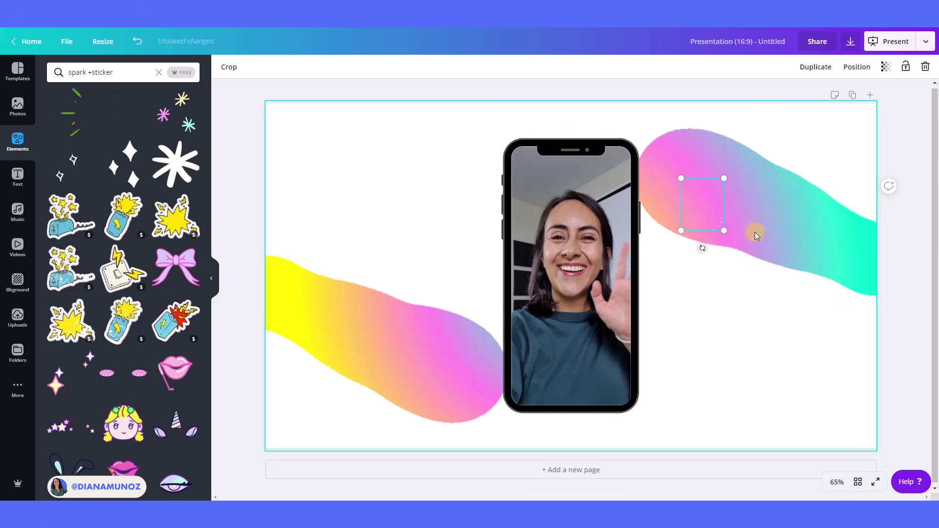
drag(702, 216, 700, 216)
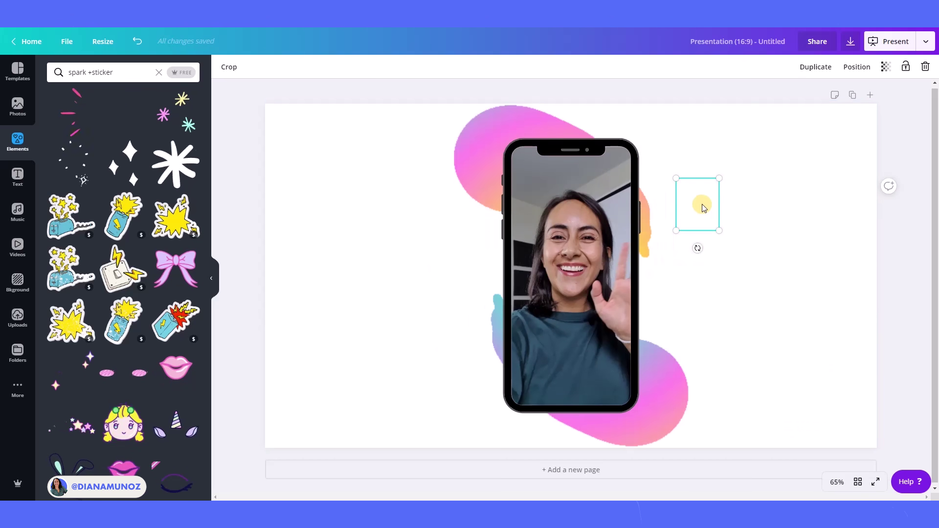
drag(701, 204, 689, 203)
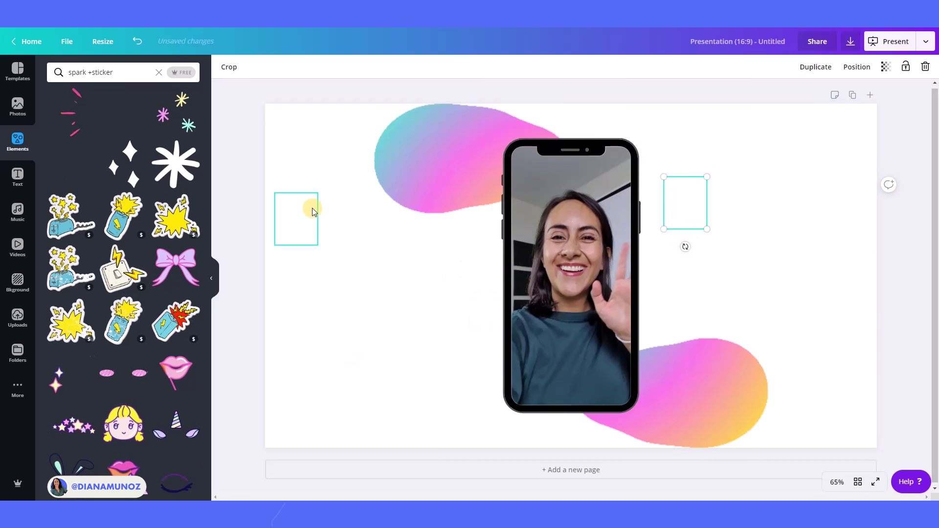
drag(303, 225, 471, 357)
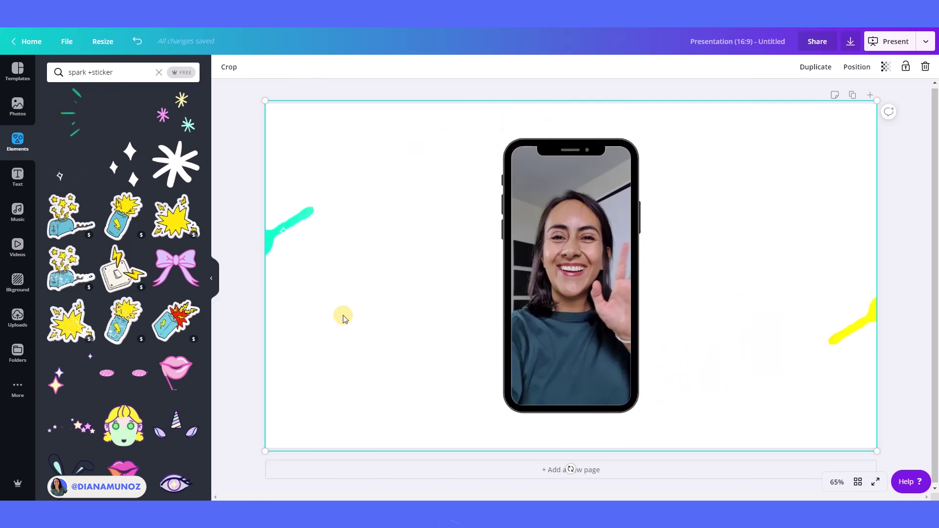
Add a blank second page and place the first uploaded selfie video on it.
click(213, 278)
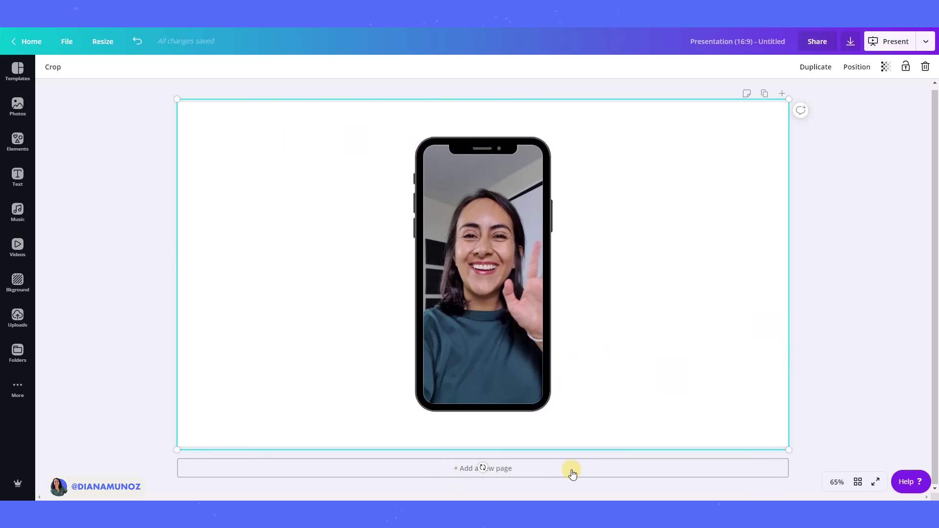
click(501, 469)
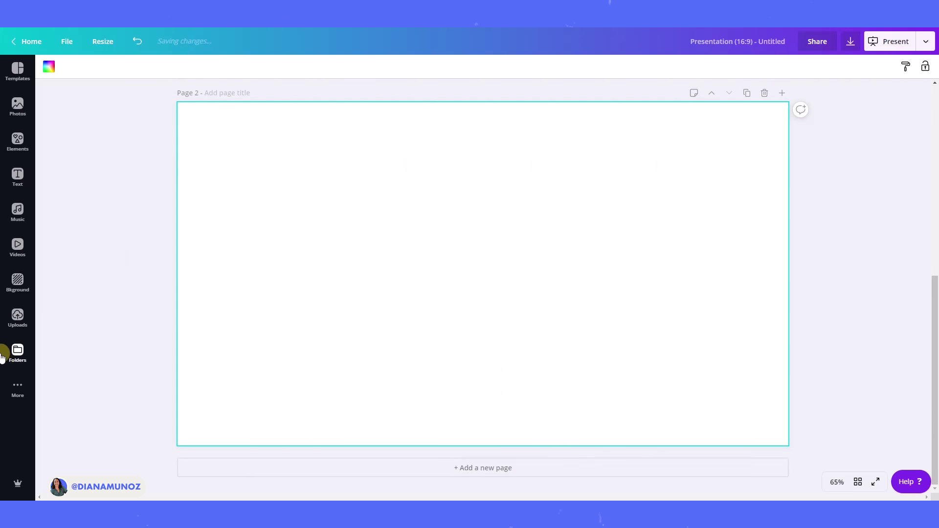
click(18, 248)
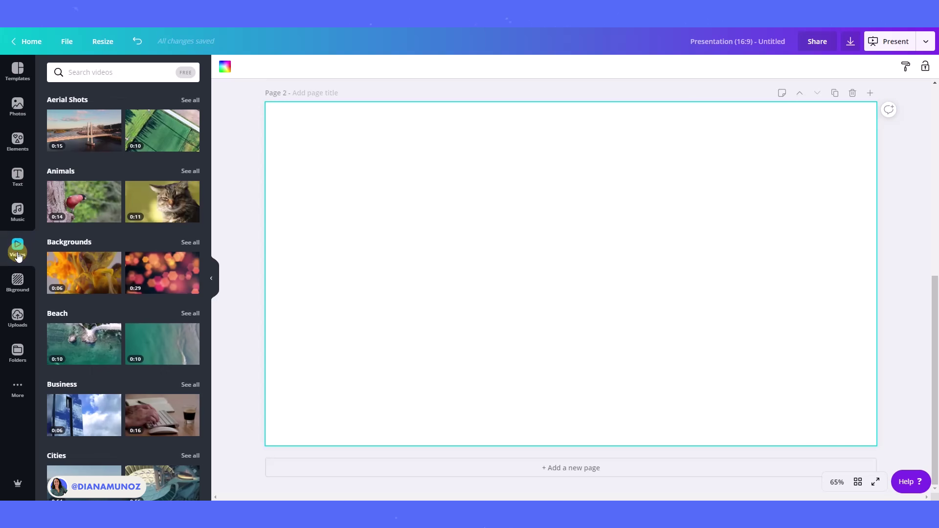
click(17, 317)
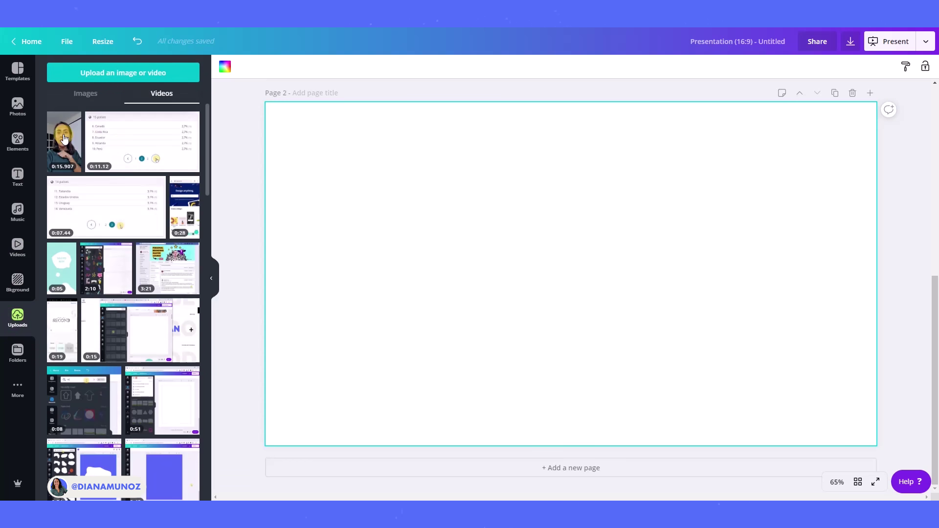
click(64, 134)
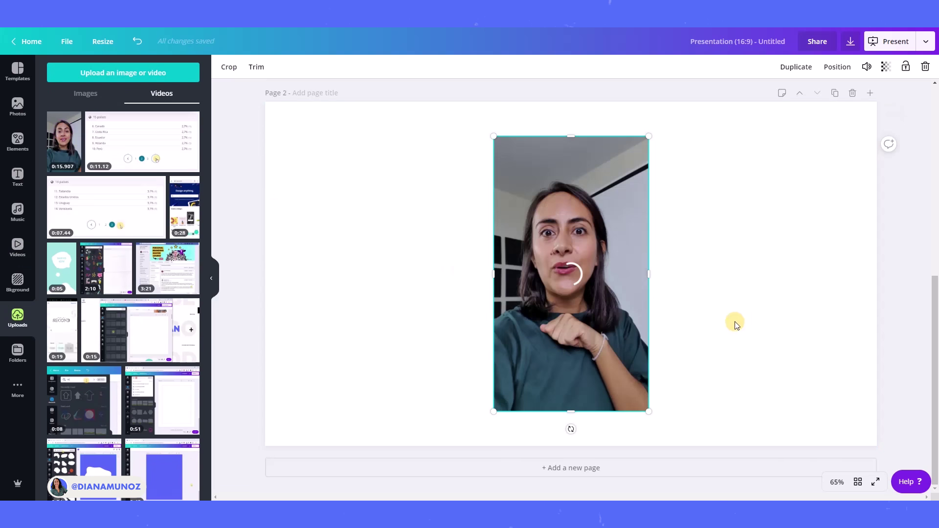
Collapse the side panel and select the selfie video on Page 2.
click(212, 277)
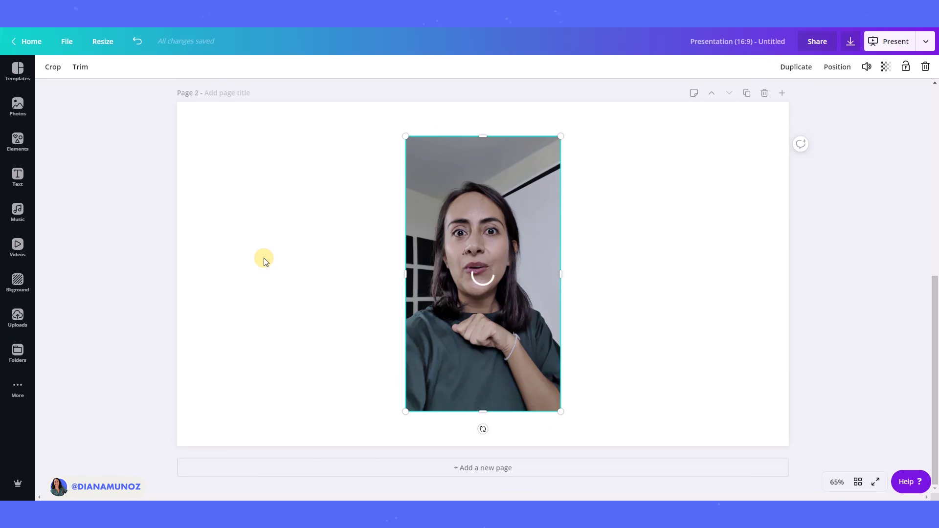
click(260, 242)
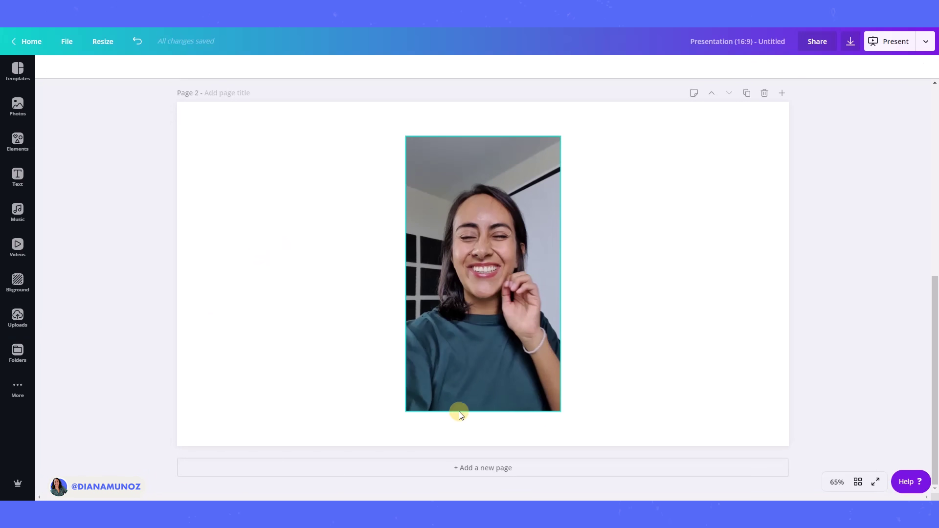
click(465, 163)
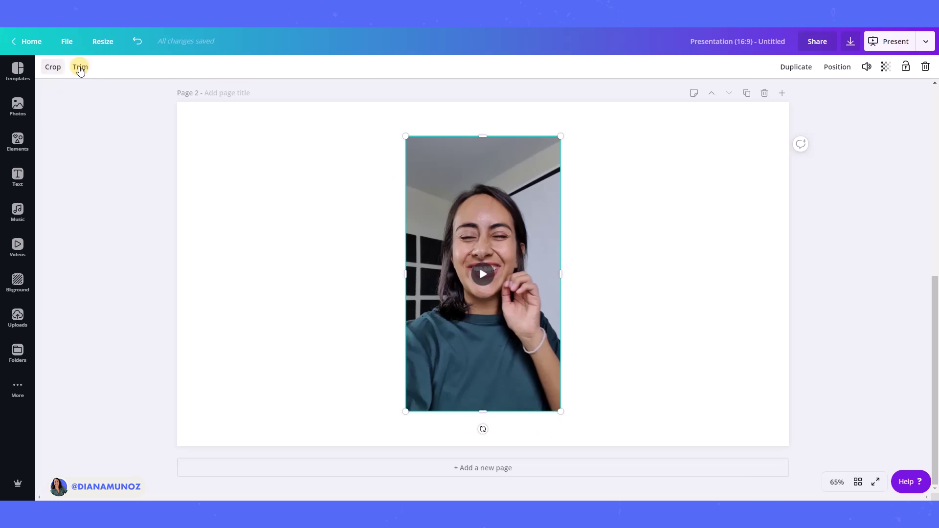
click(295, 321)
click(467, 217)
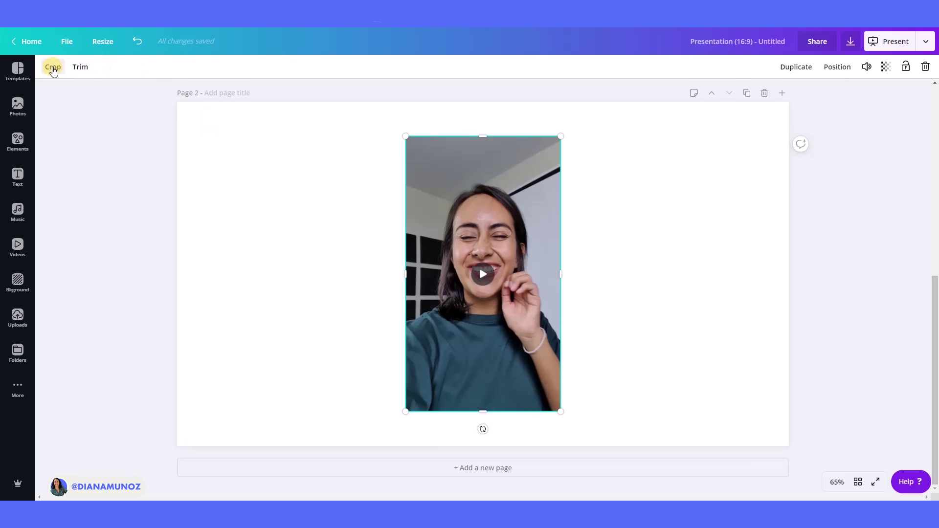
click(320, 247)
click(468, 178)
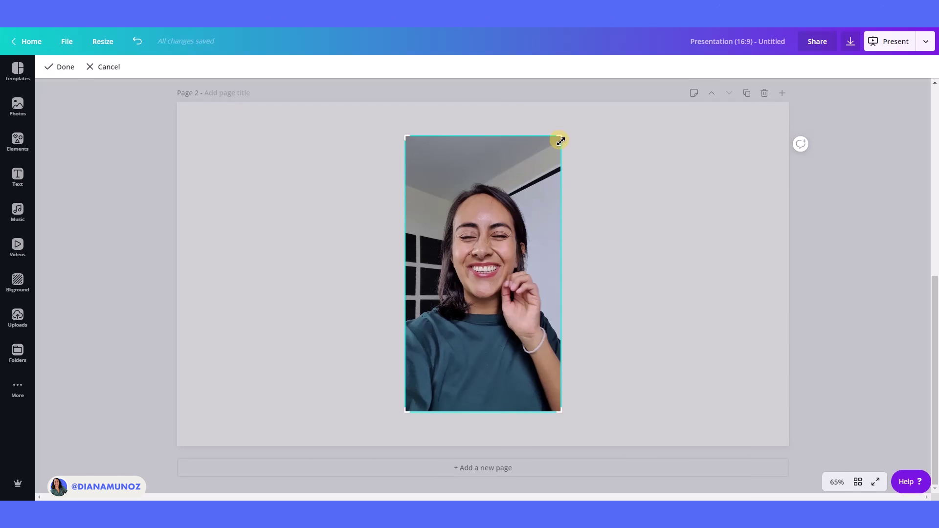
Crop the top and bottom off the selfie video.
drag(560, 141, 582, 168)
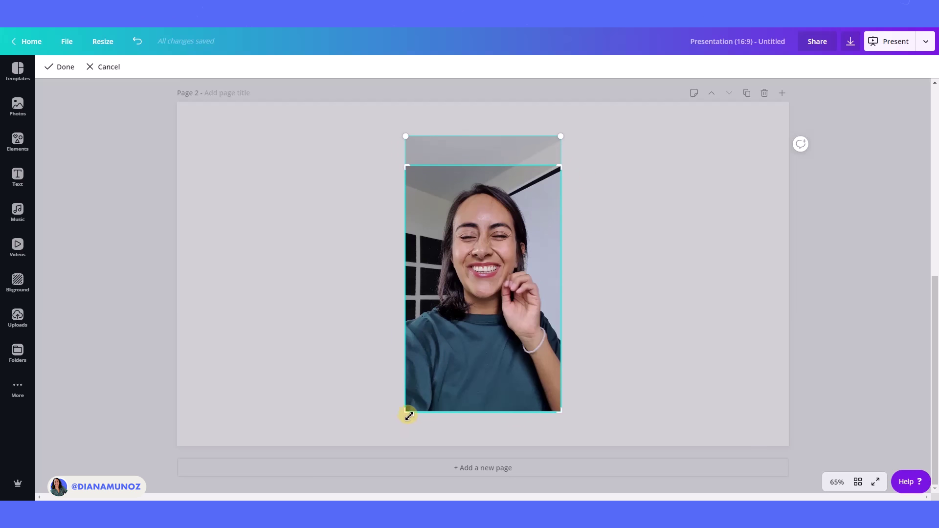
drag(407, 412, 413, 376)
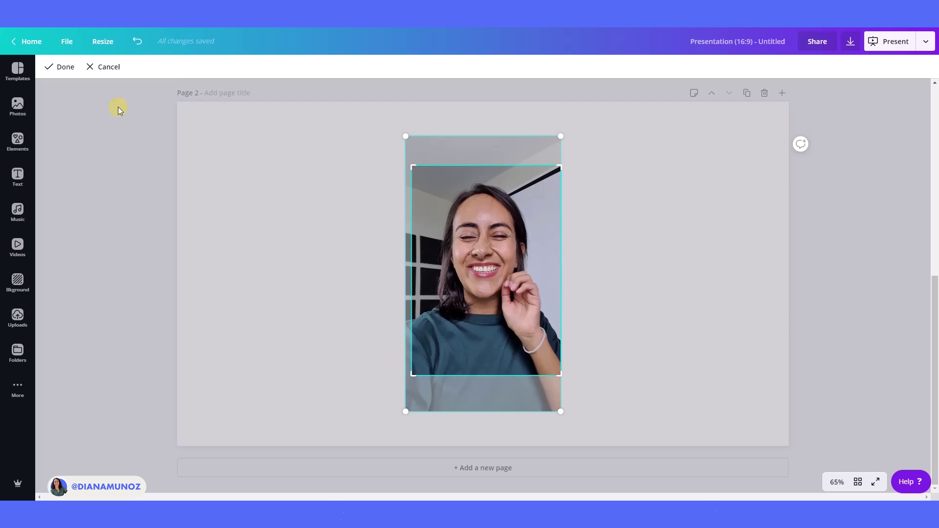
click(56, 68)
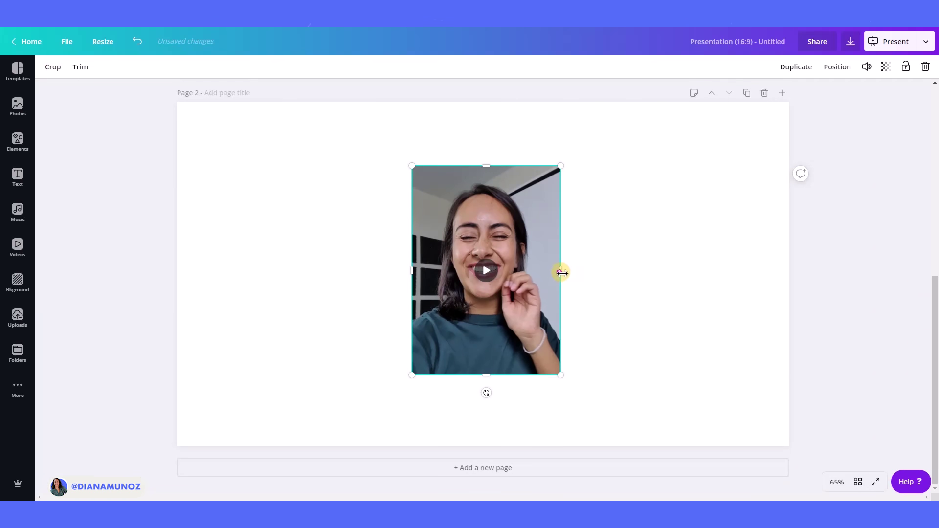
Resize the cropped video to about 494 by 762, centred on Page 2.
mouse_move(562, 272)
mouse_down()
mouse_move(572, 270)
mouse_move(560, 273)
mouse_up()
drag(493, 187, 488, 161)
drag(485, 375, 488, 388)
drag(558, 386, 579, 404)
mouse_move(504, 406)
mouse_down()
mouse_move(497, 411)
mouse_move(499, 388)
mouse_move(499, 396)
mouse_up()
drag(494, 137, 494, 161)
drag(419, 286, 422, 284)
click(651, 306)
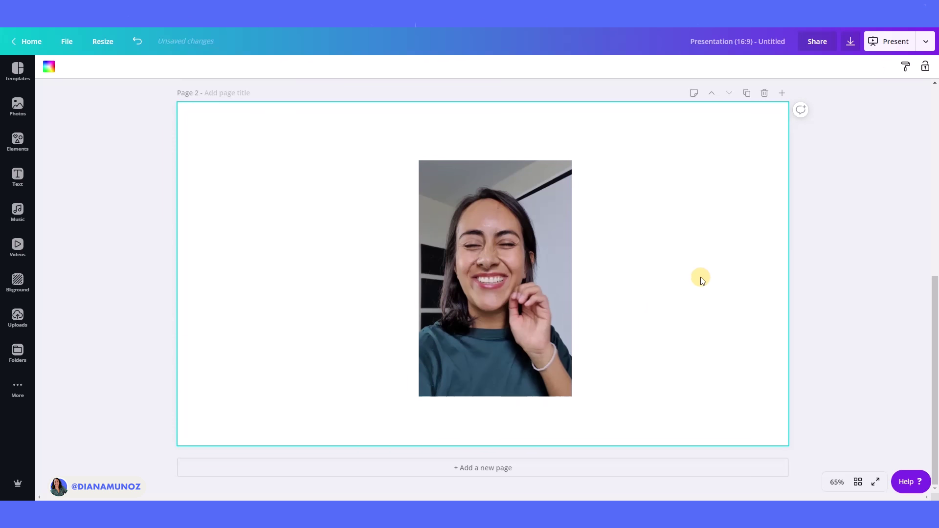
Trim the 16.1-second selfie clip to a 9.9-second section from the middle.
click(451, 186)
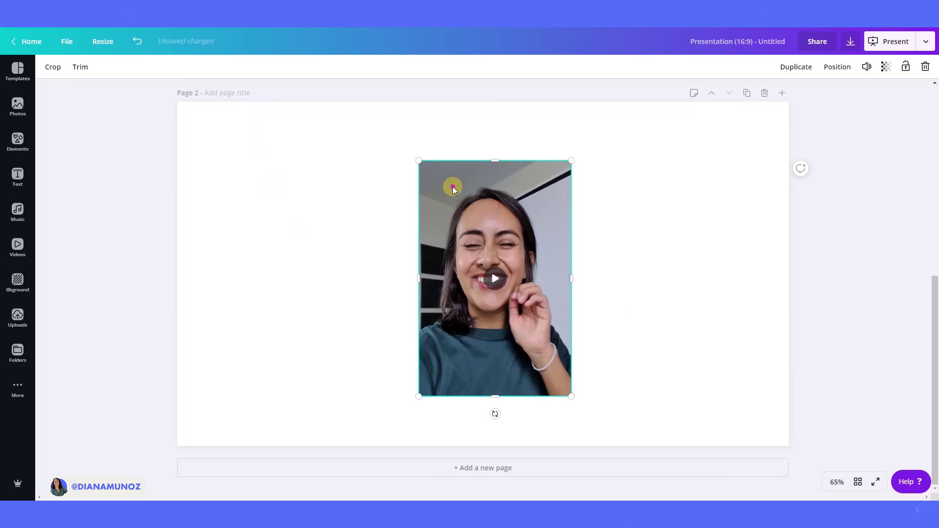
click(78, 68)
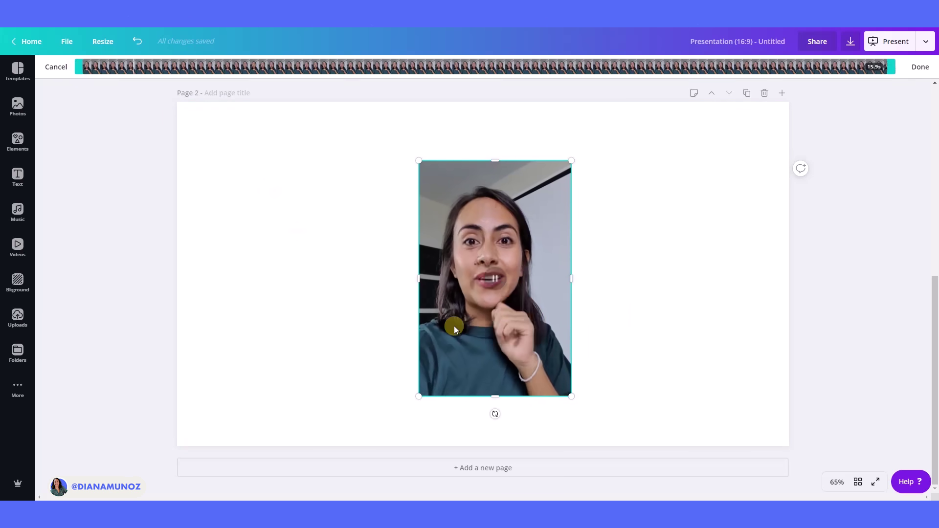
click(495, 281)
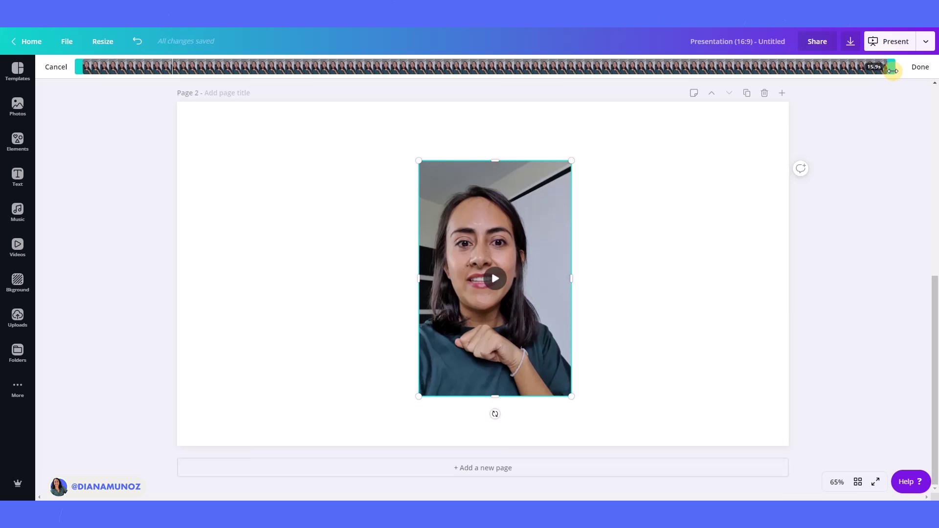
drag(892, 71, 589, 71)
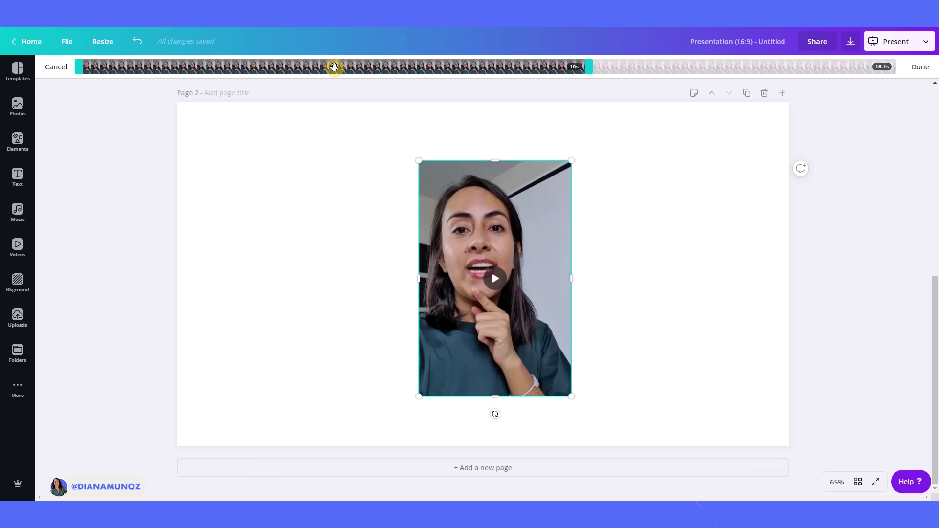
drag(341, 65, 281, 66)
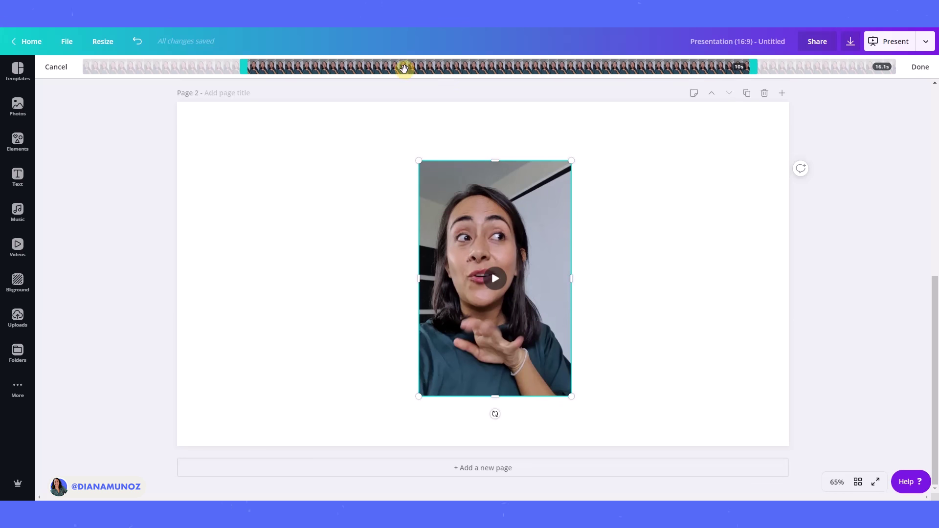
drag(434, 68, 208, 71)
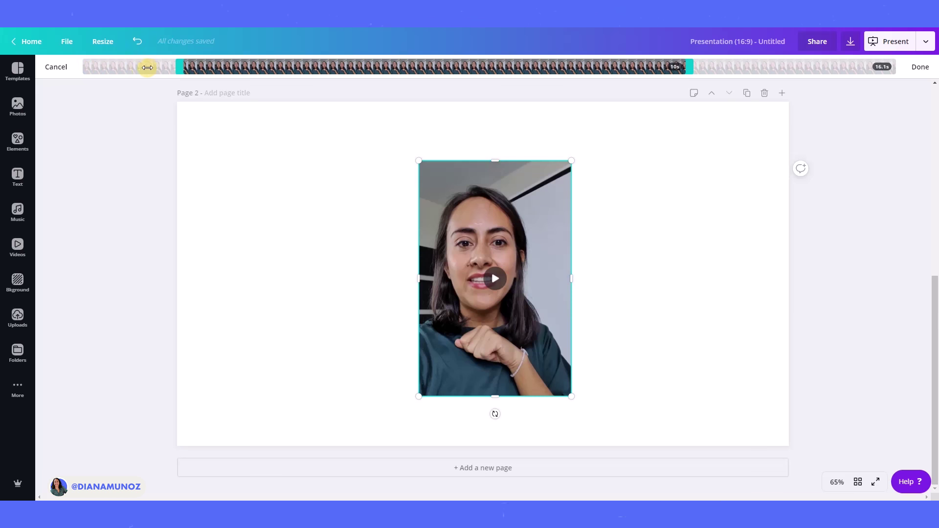
drag(186, 67, 190, 66)
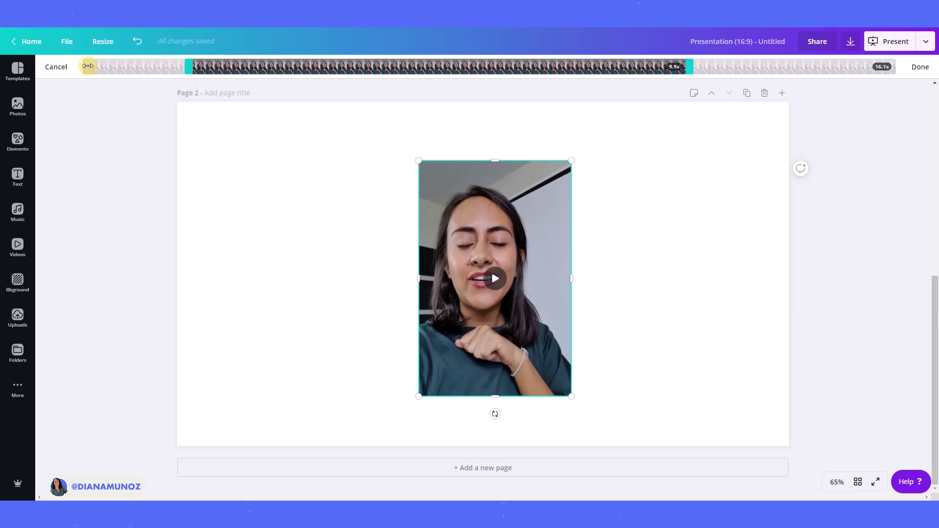
drag(263, 66, 271, 67)
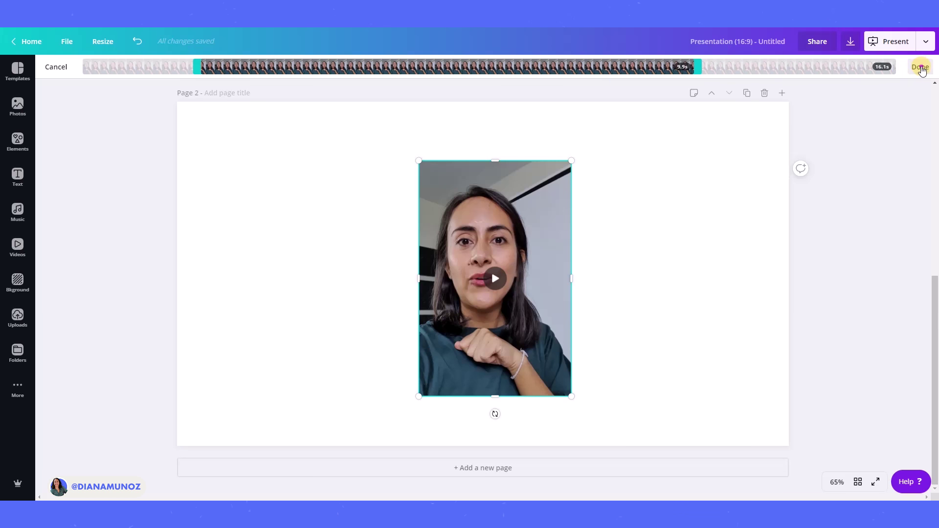
click(920, 67)
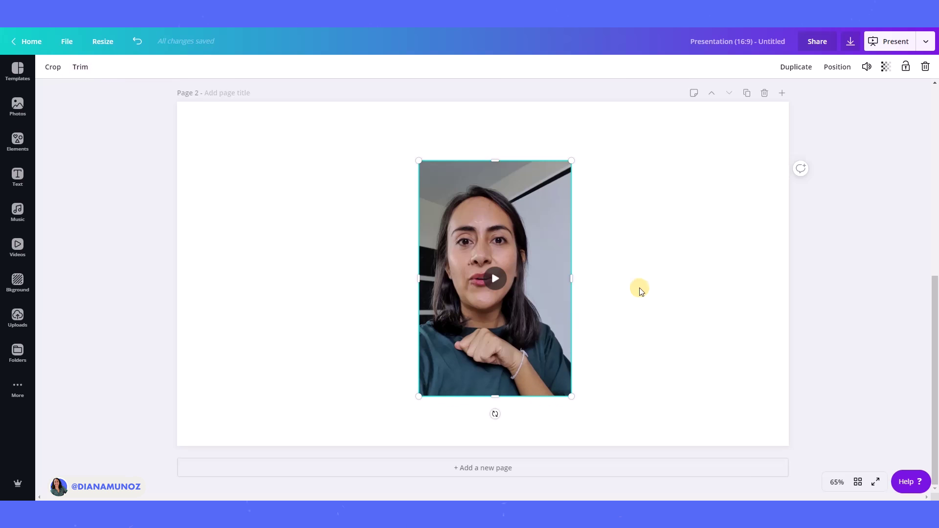
Duplicate the video and centre the copy horizontally on the page.
drag(534, 230, 411, 215)
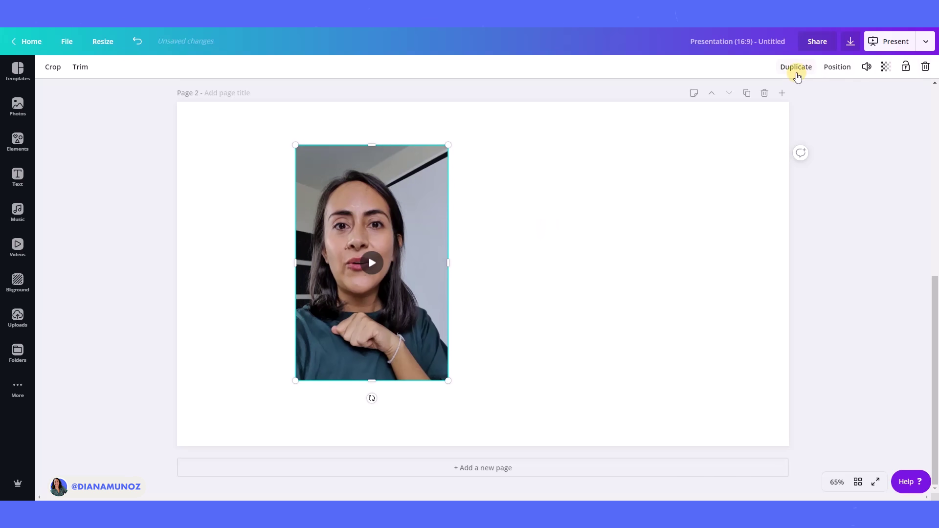
click(795, 67)
drag(432, 277, 596, 270)
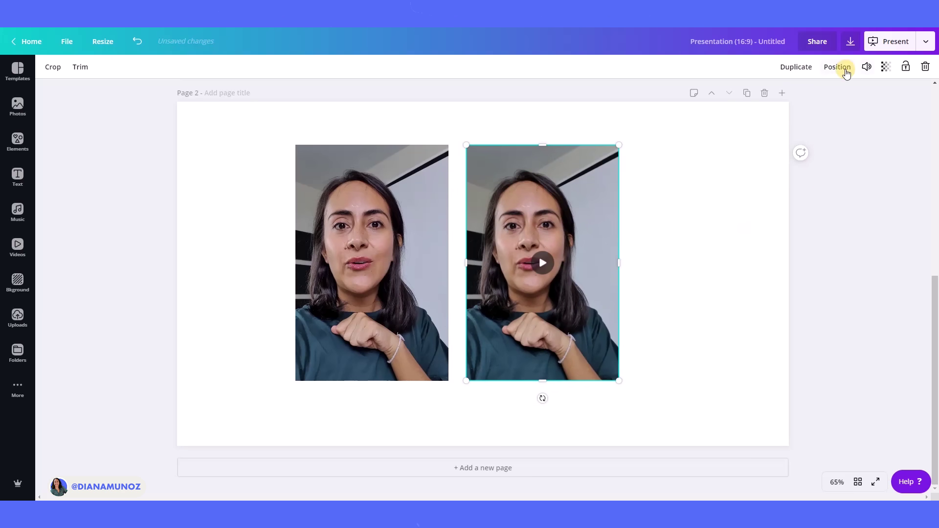
click(837, 67)
click(818, 157)
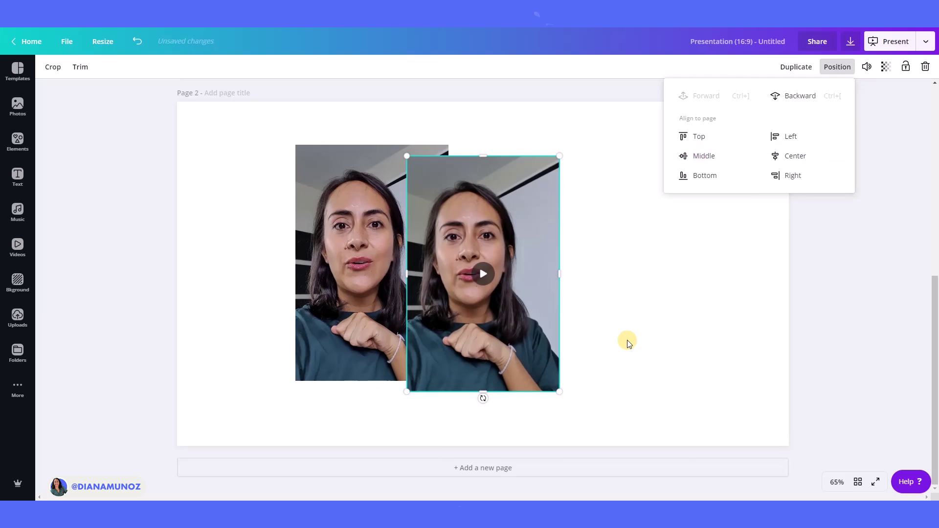
click(623, 339)
Delete the duplicate and move the remaining video to the page centre.
click(533, 305)
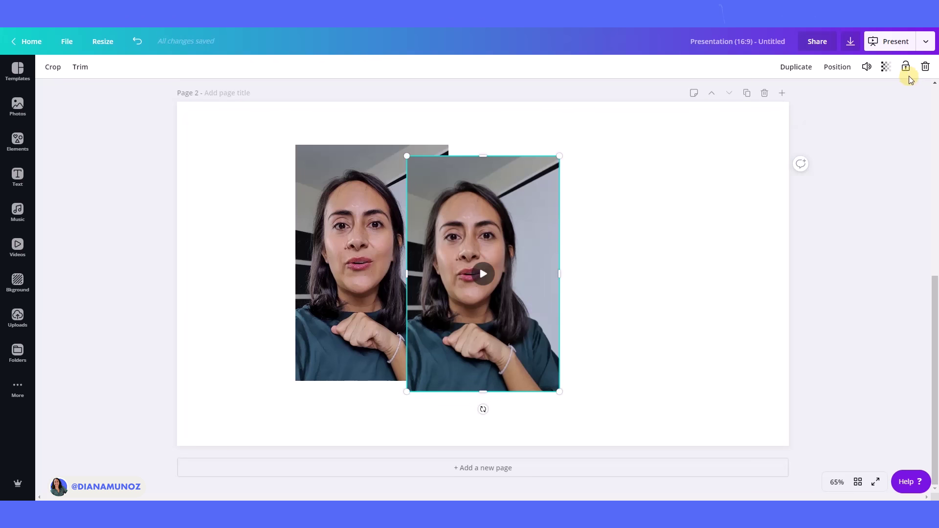
click(925, 67)
drag(419, 280, 533, 282)
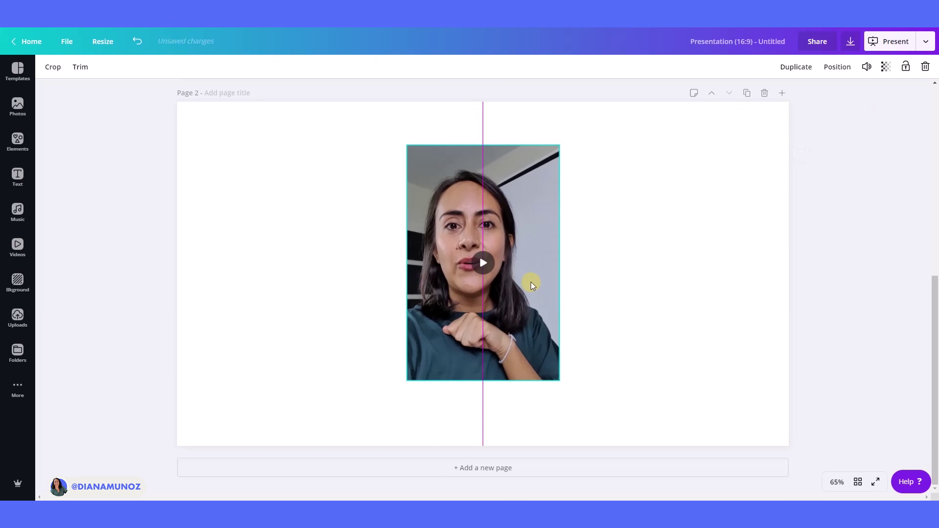
Raise the Page 2 video's volume to 100.
click(868, 68)
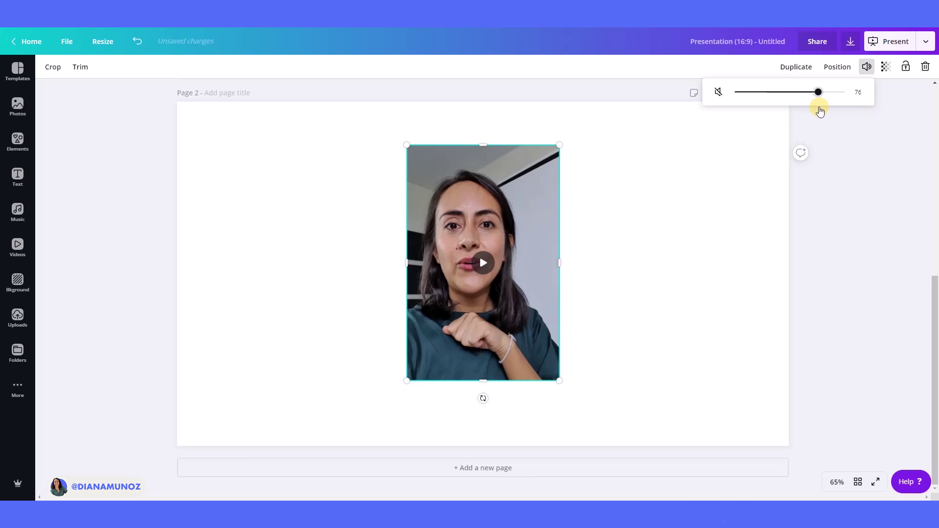
drag(820, 112, 857, 116)
click(878, 163)
click(524, 250)
click(885, 75)
click(502, 199)
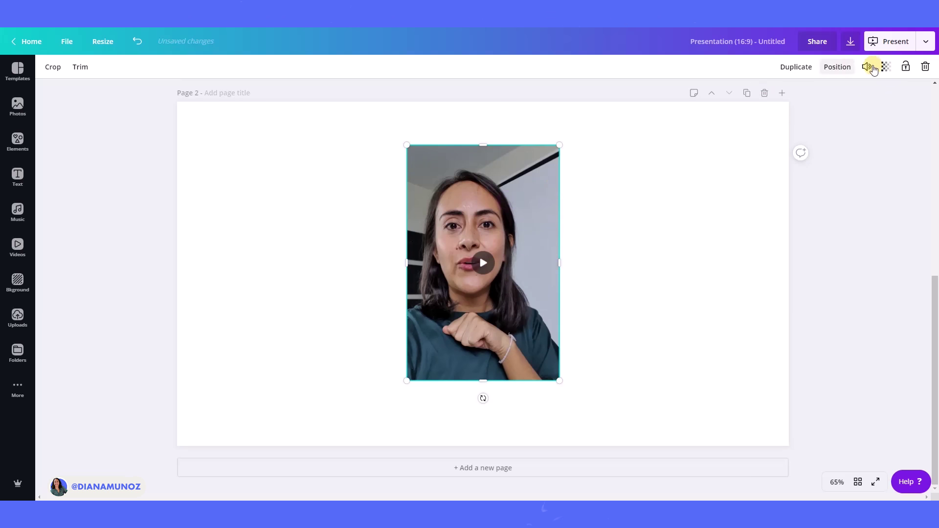
Try 63 transparency on the video, then keep it fully opaque at 100.
click(884, 67)
mouse_move(863, 92)
mouse_down()
mouse_move(830, 98)
mouse_move(870, 107)
mouse_up()
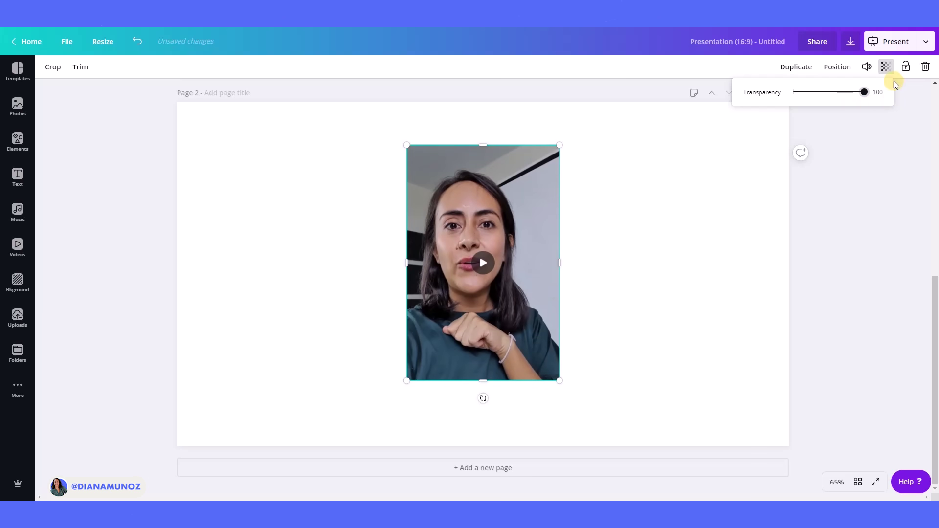
click(831, 232)
drag(634, 246, 539, 205)
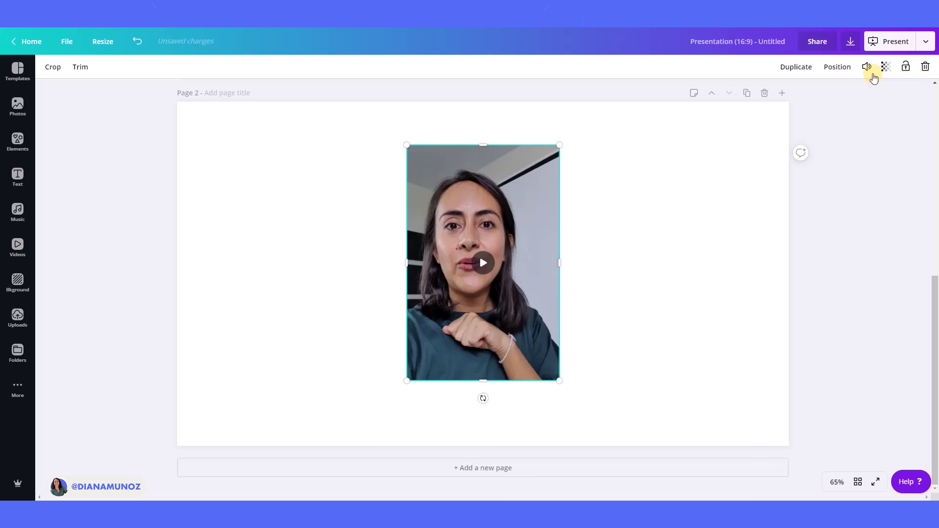
click(866, 68)
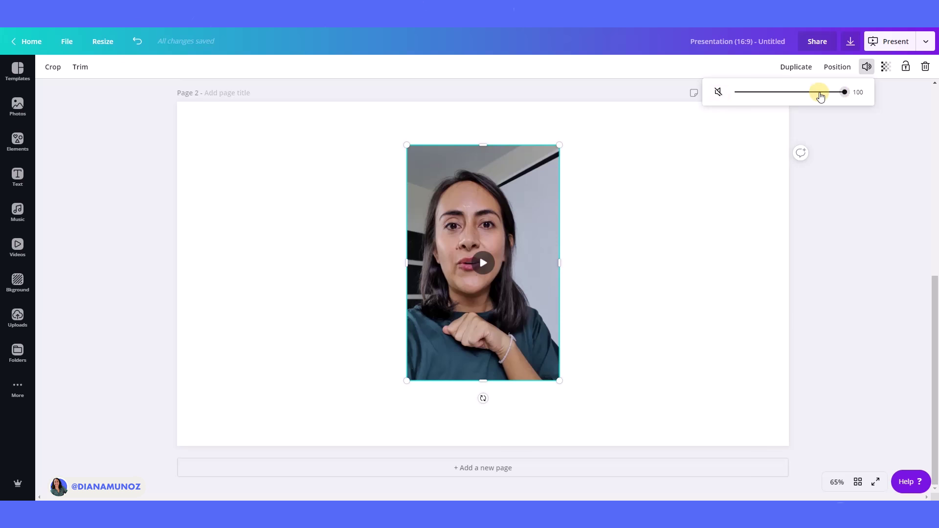
drag(837, 97, 855, 105)
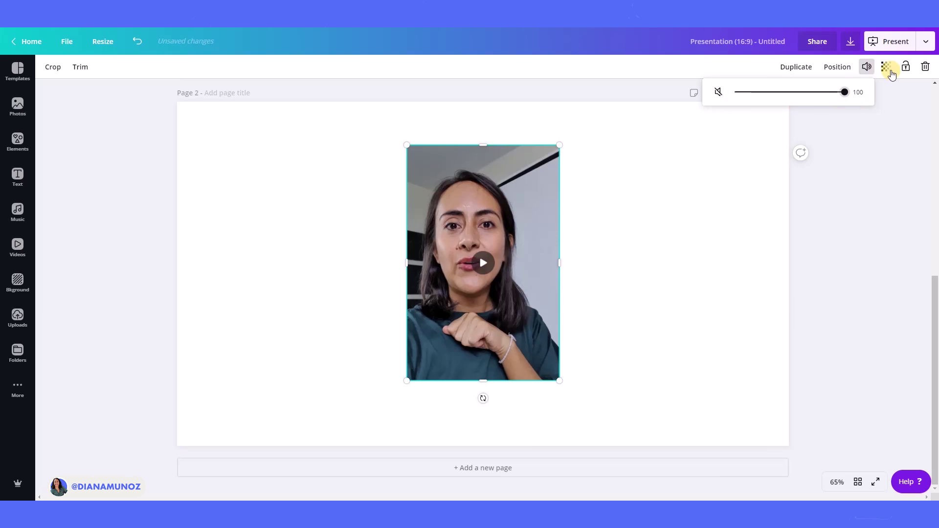
click(889, 70)
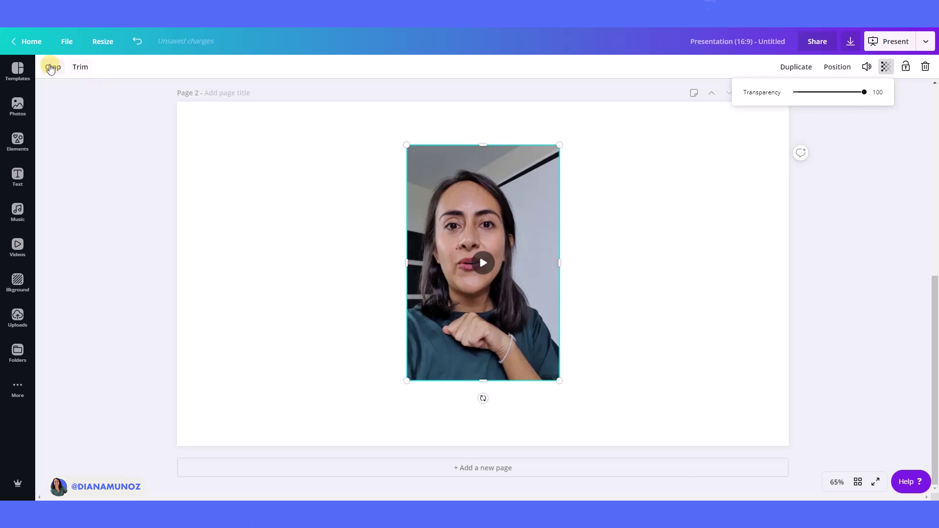
click(287, 231)
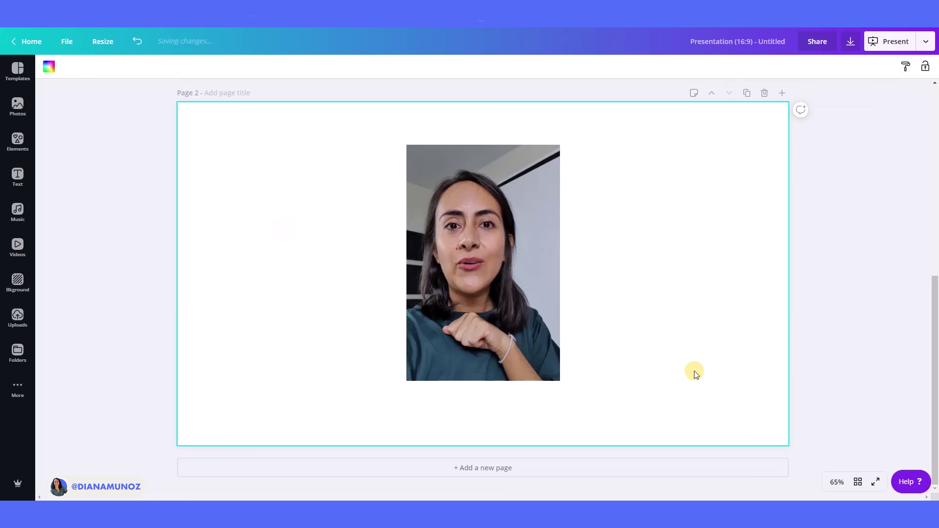
drag(650, 350, 527, 302)
Delete Page 2 of the presentation.
scroll(615, 313, up, 2)
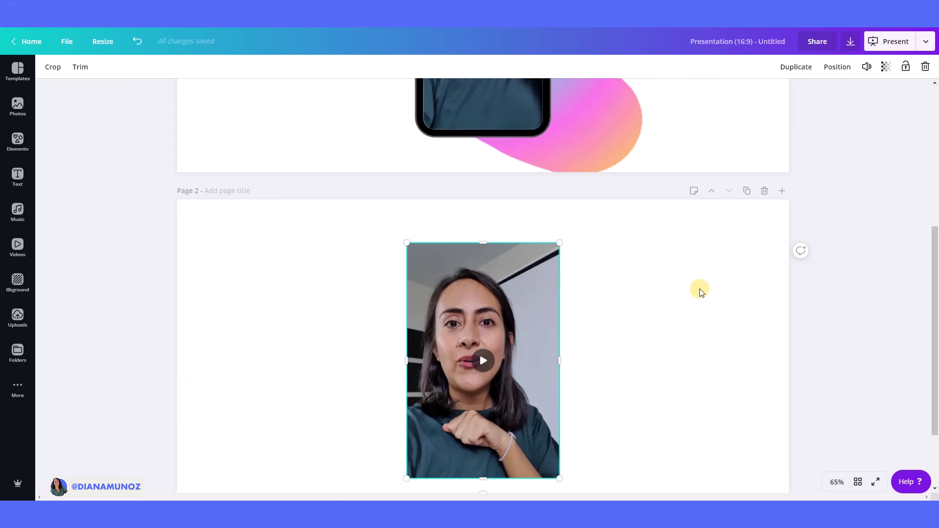
click(767, 201)
click(765, 194)
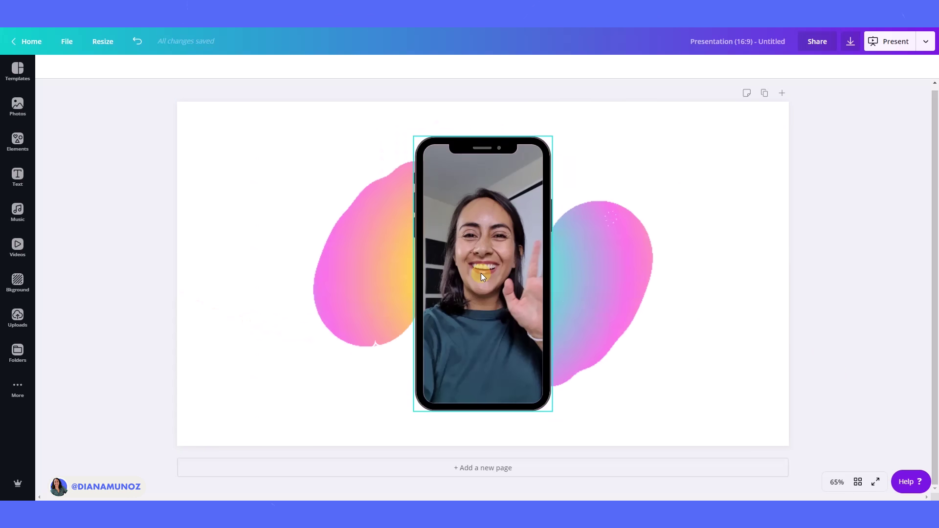
Slightly shift the crop of the waving video inside the phone frame.
double_click(463, 254)
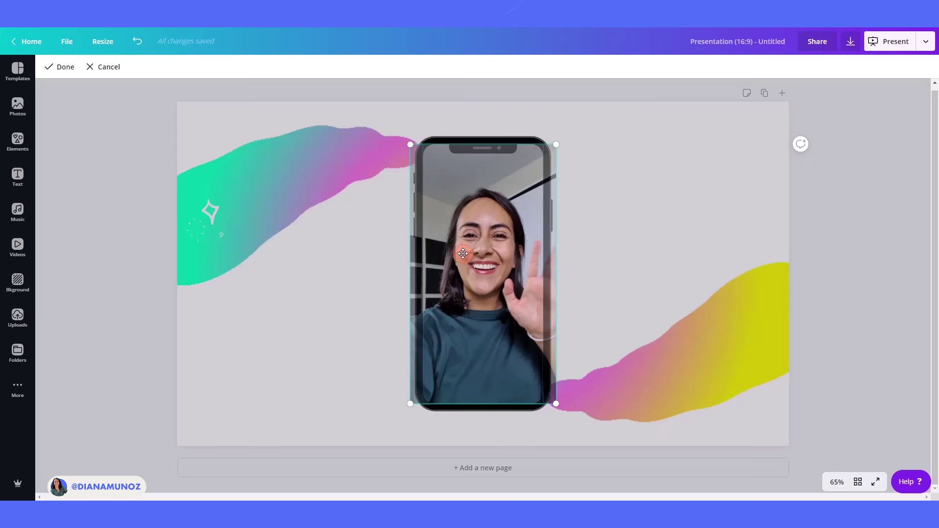
mouse_move(412, 148)
mouse_down()
mouse_move(398, 136)
mouse_move(411, 145)
mouse_up()
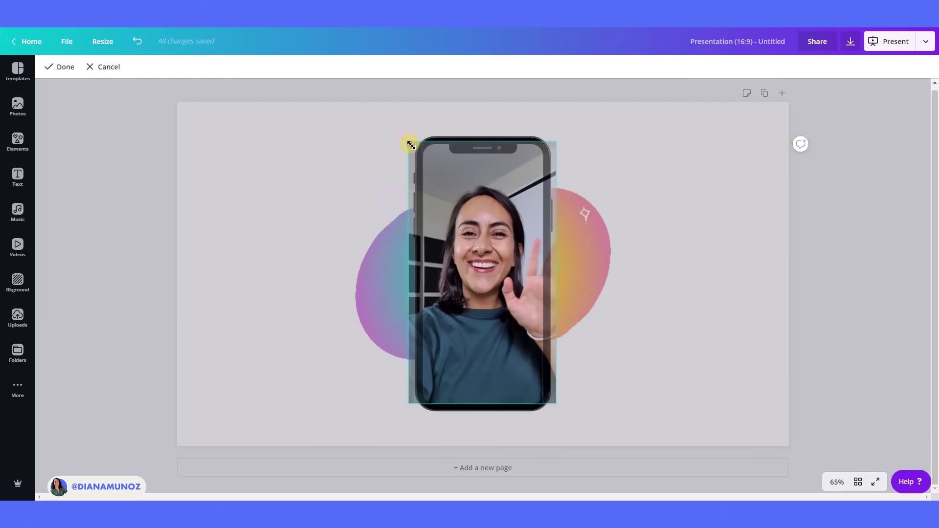
click(58, 66)
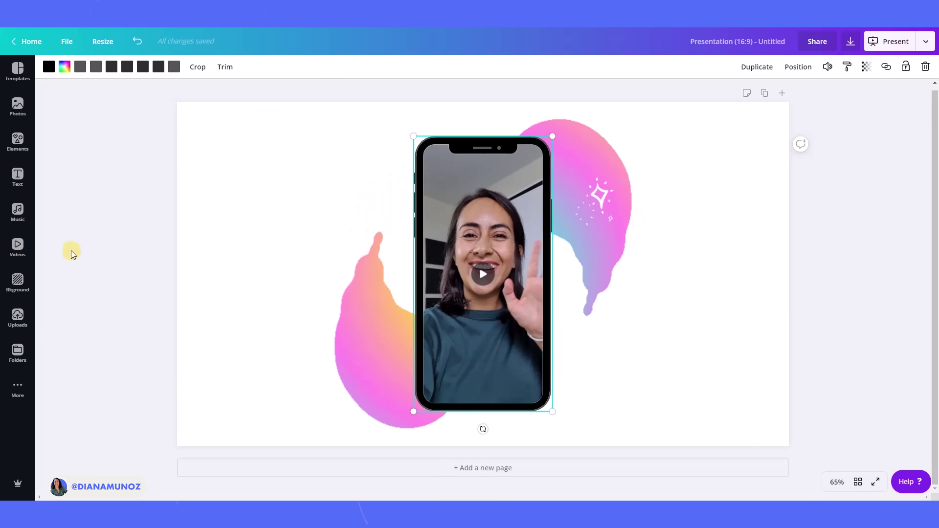
Browse the Music library's mood categories such as Angry, Bright, Dark and Dreamy.
click(18, 215)
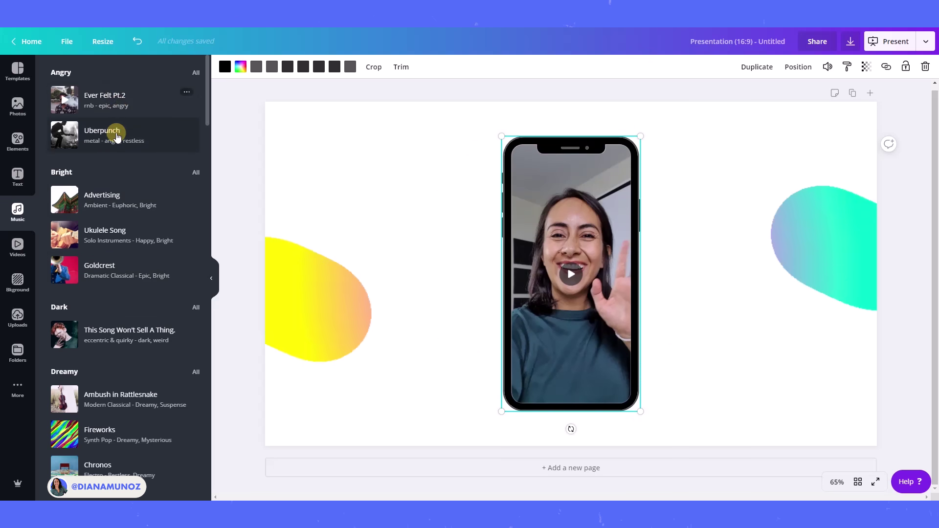
scroll(112, 381, down, 1)
scroll(113, 386, down, 10)
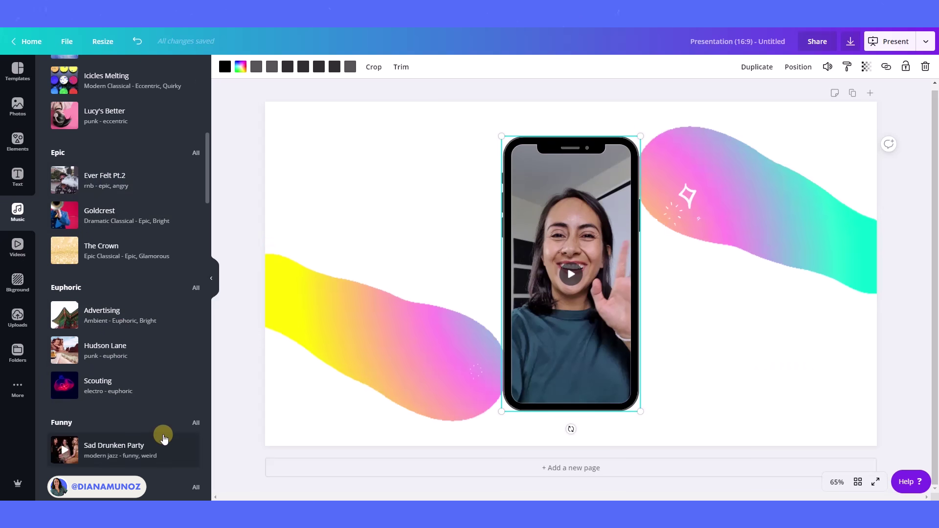
scroll(164, 434, down, 3)
scroll(163, 433, down, 3)
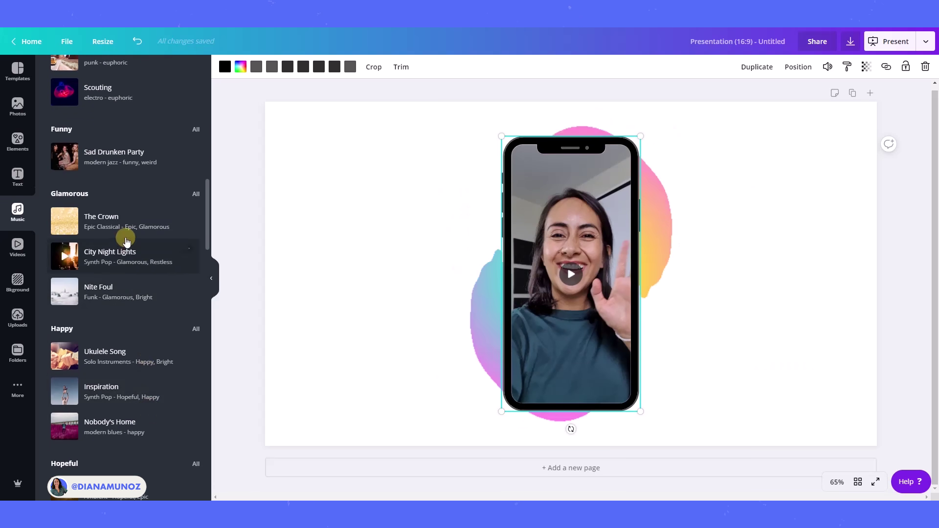
scroll(157, 464, down, 2)
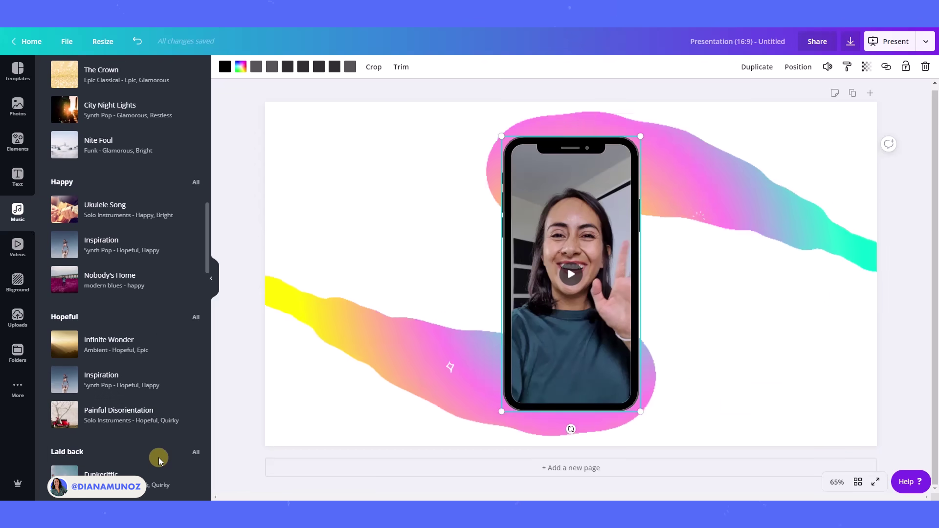
scroll(158, 456, down, 5)
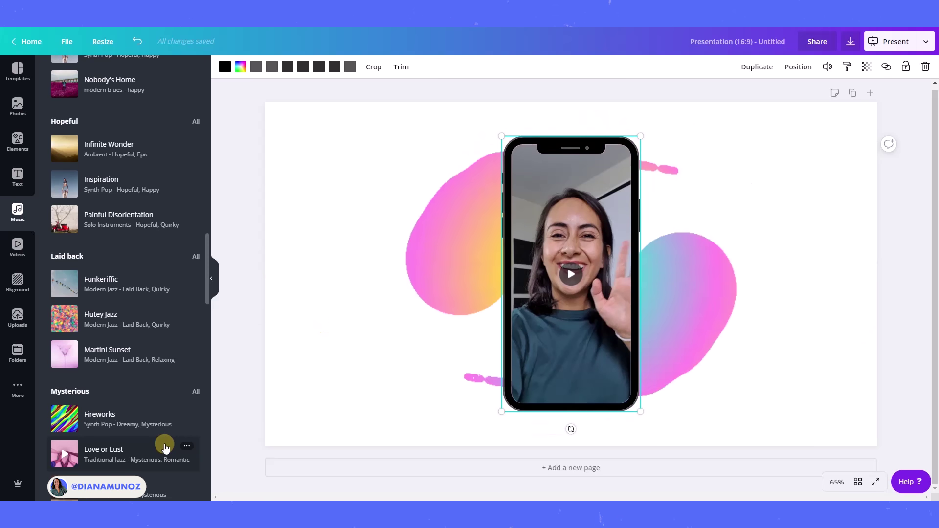
scroll(149, 441, down, 6)
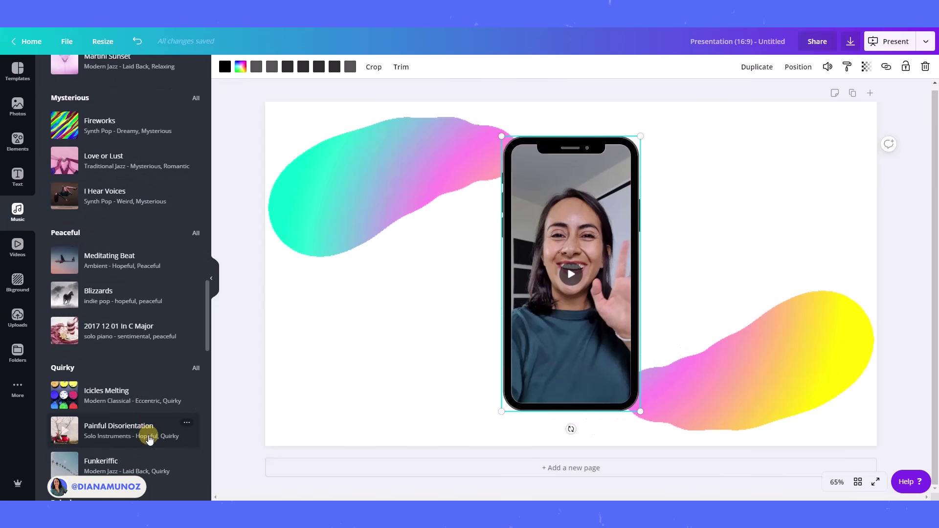
scroll(149, 440, up, 10)
scroll(149, 439, up, 15)
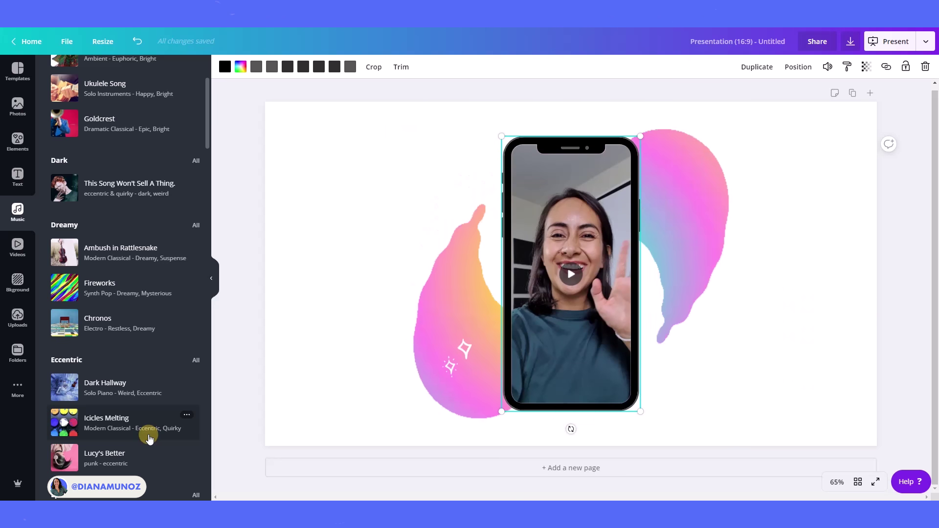
scroll(150, 421, up, 4)
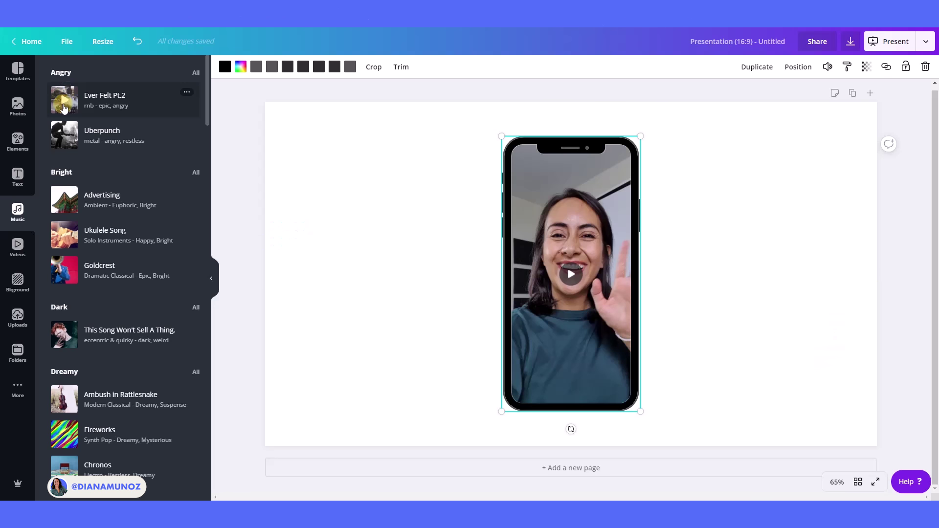
Preview Ever Felt Pt.2, add it as background music, and collapse the music library.
click(65, 104)
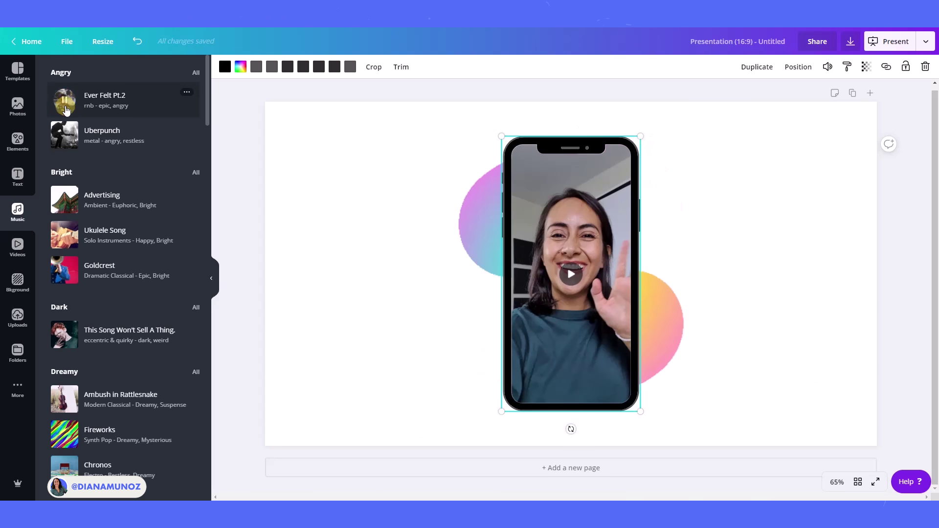
click(65, 103)
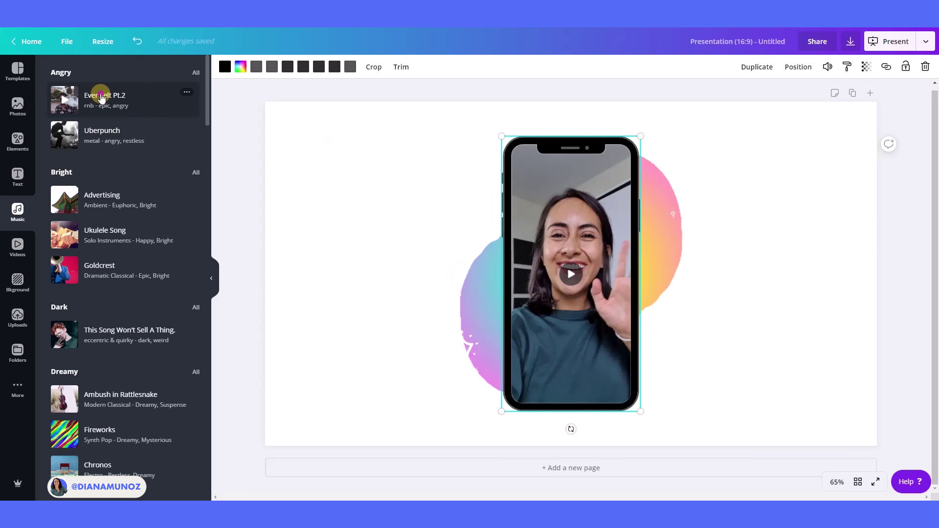
click(101, 97)
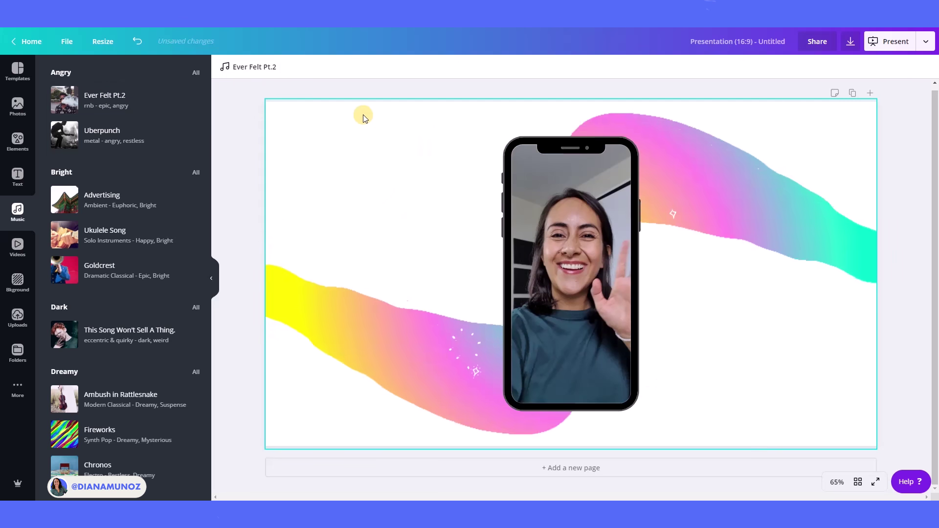
scroll(208, 282, down, 6)
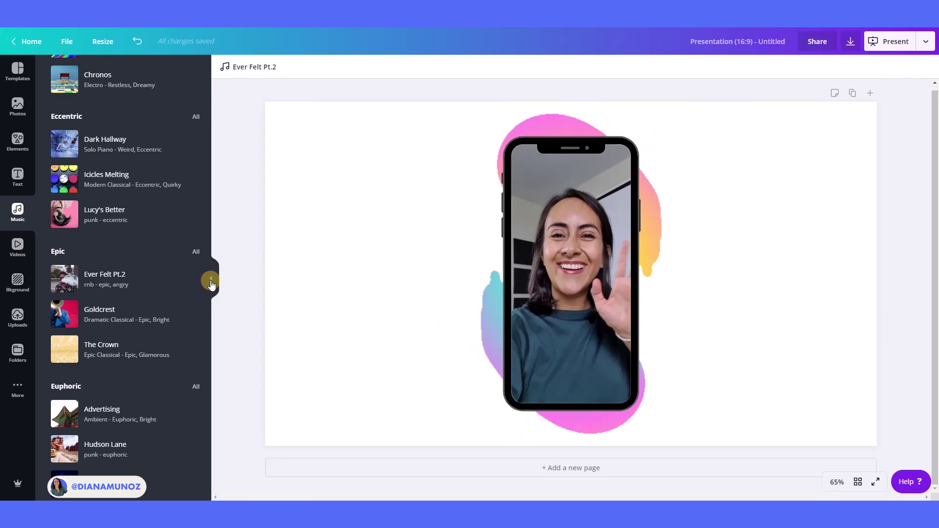
click(208, 281)
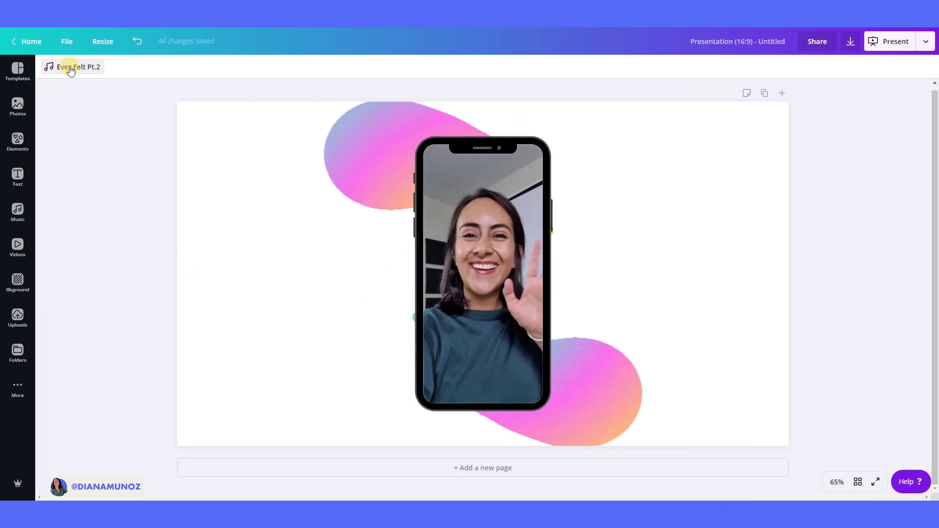
Trim Ever Felt Pt.2 to start around 27.9 seconds, previewing several starting points along the waveform.
click(60, 70)
drag(103, 66, 128, 72)
mouse_move(65, 67)
mouse_down()
mouse_move(54, 67)
mouse_move(93, 66)
mouse_move(77, 68)
mouse_up()
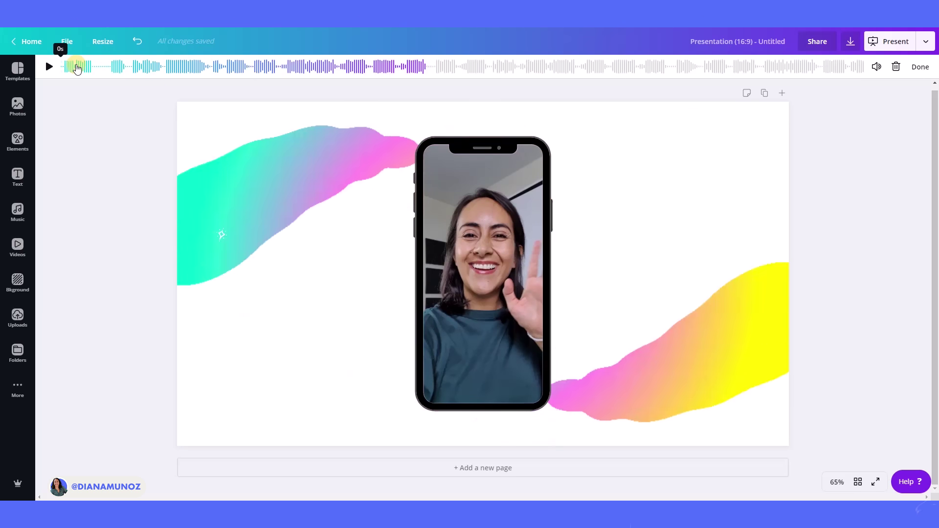
click(48, 67)
drag(98, 67, 286, 71)
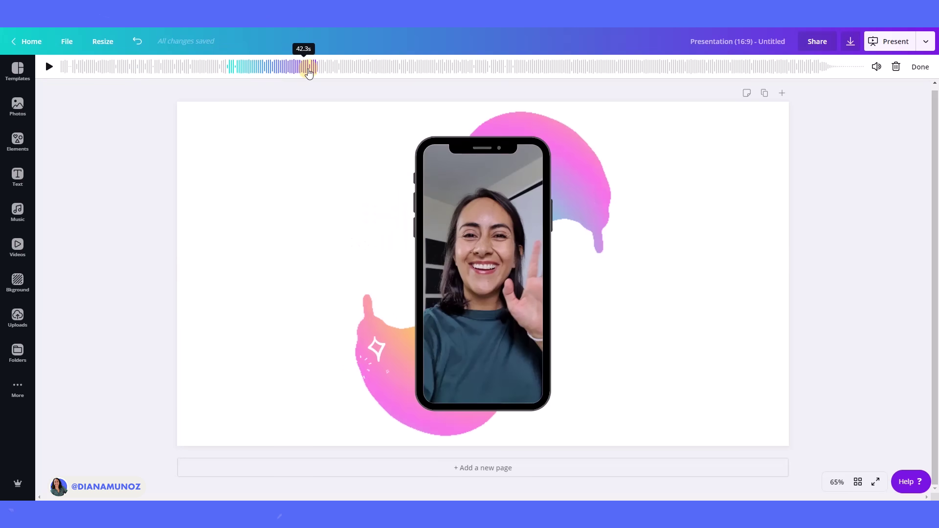
mouse_move(279, 70)
mouse_down()
mouse_move(301, 73)
mouse_move(278, 72)
mouse_up()
click(49, 66)
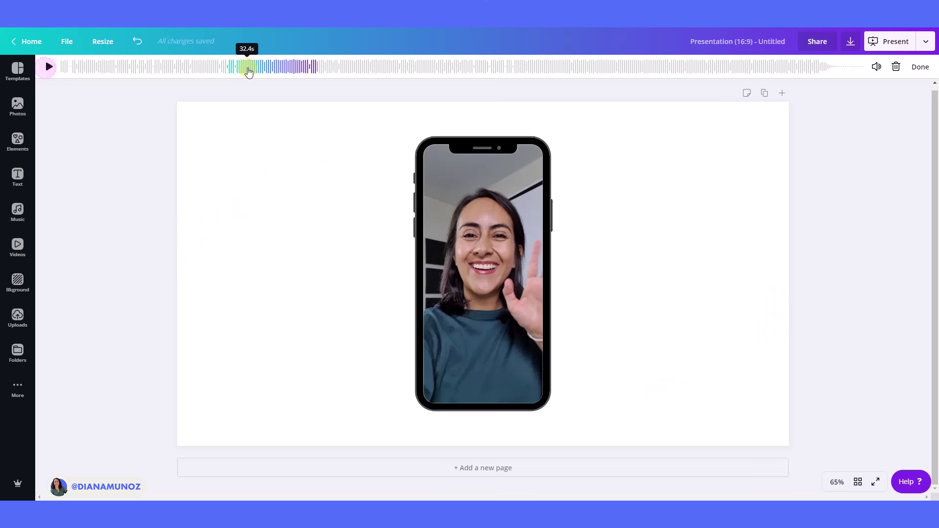
click(250, 70)
drag(251, 71, 249, 69)
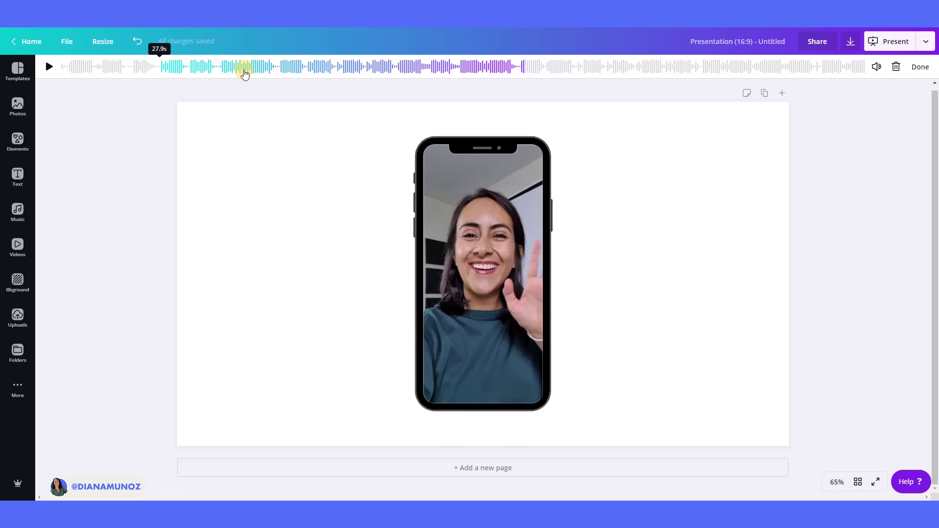
drag(245, 69, 91, 73)
click(48, 66)
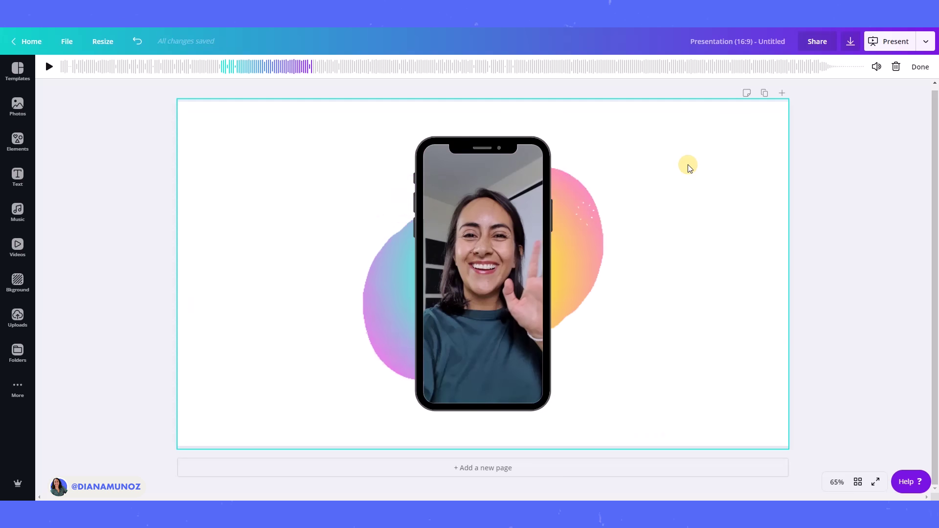
Turn the Ever Felt Pt.2 volume down from 7 to 5 and finish the track edit.
click(876, 67)
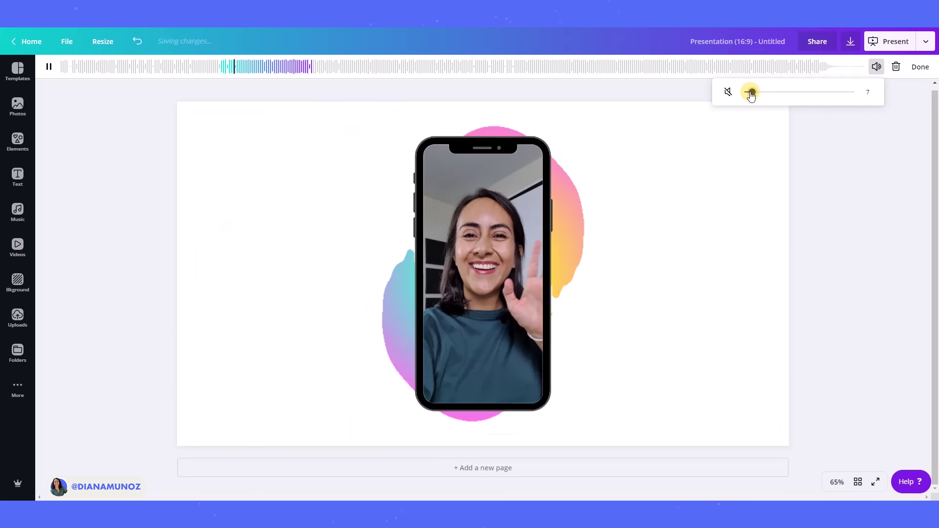
drag(752, 94, 749, 93)
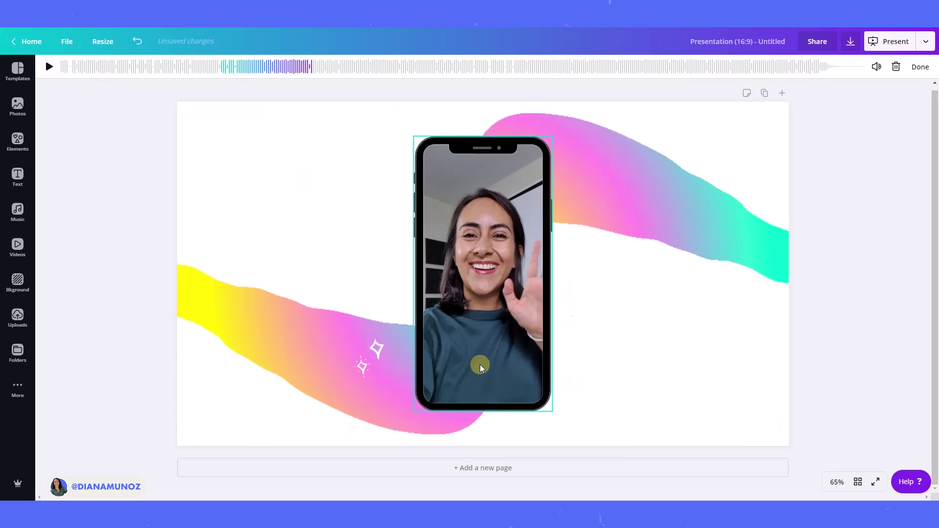
click(506, 367)
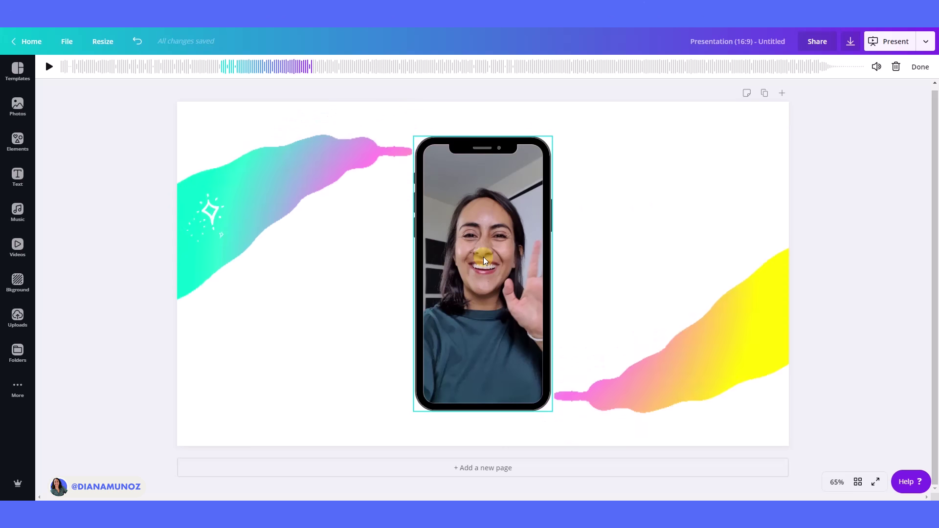
click(876, 67)
drag(853, 92, 749, 92)
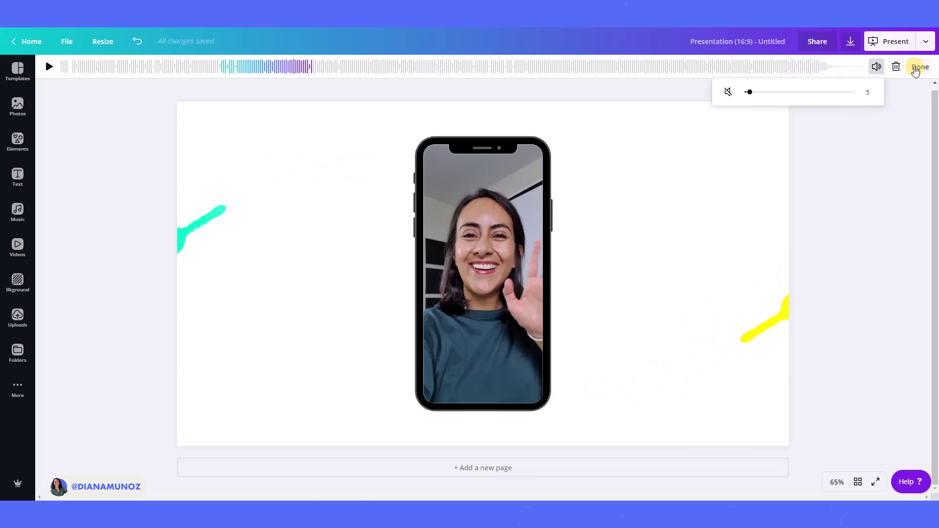
click(922, 67)
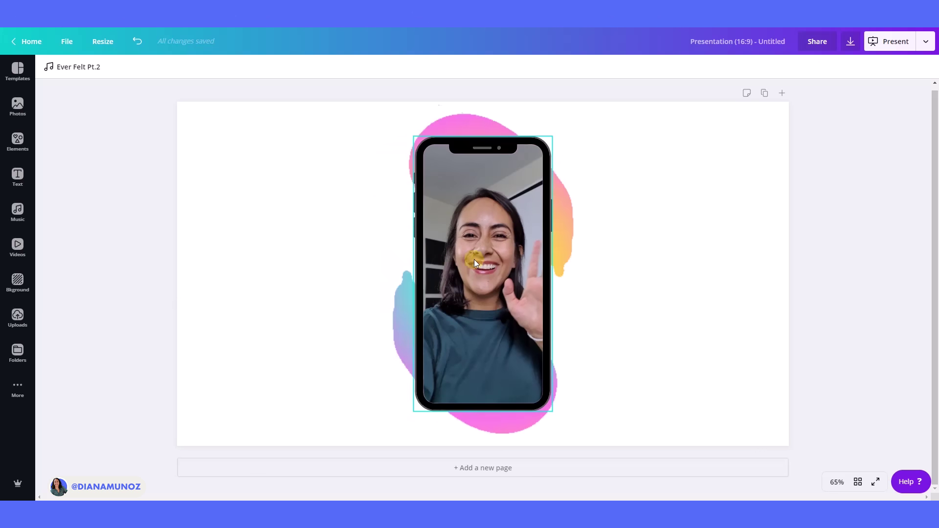
click(876, 375)
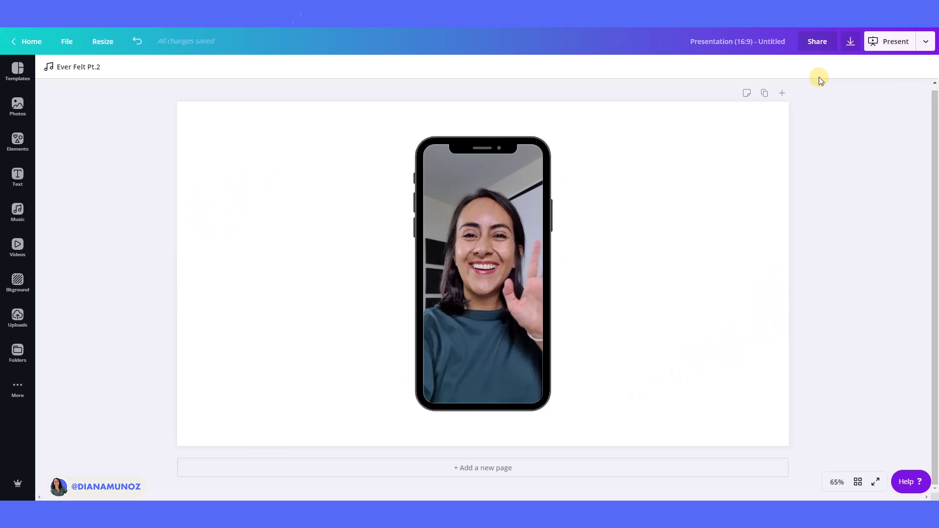
In the Download options, set the file type to Video (MP4).
click(851, 44)
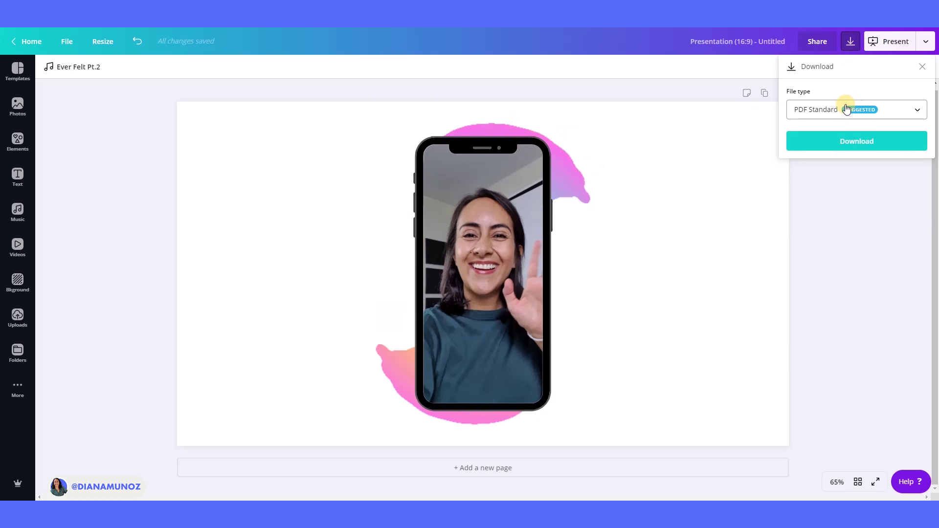
click(844, 107)
scroll(860, 156, down, 1)
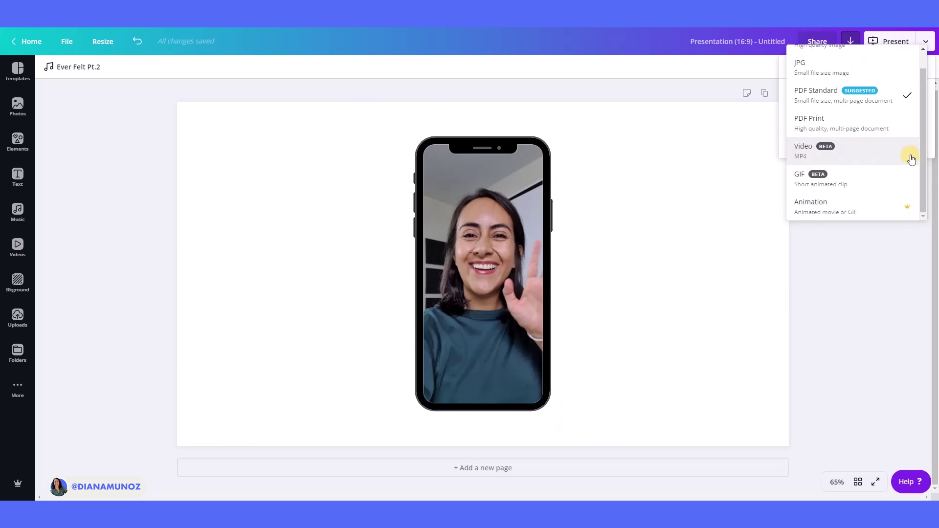
click(870, 158)
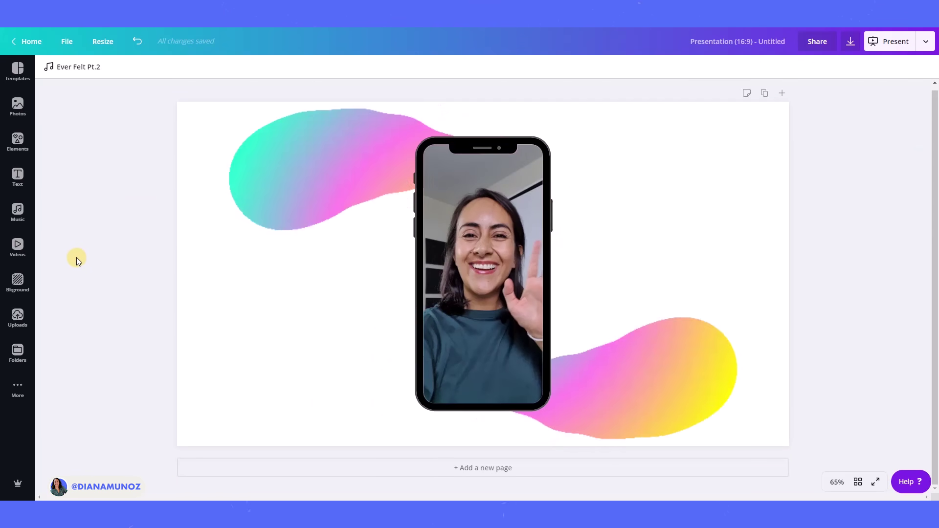
Show the stock Videos library and browse categories such as Aerial Shots, Animals and Beach.
click(17, 246)
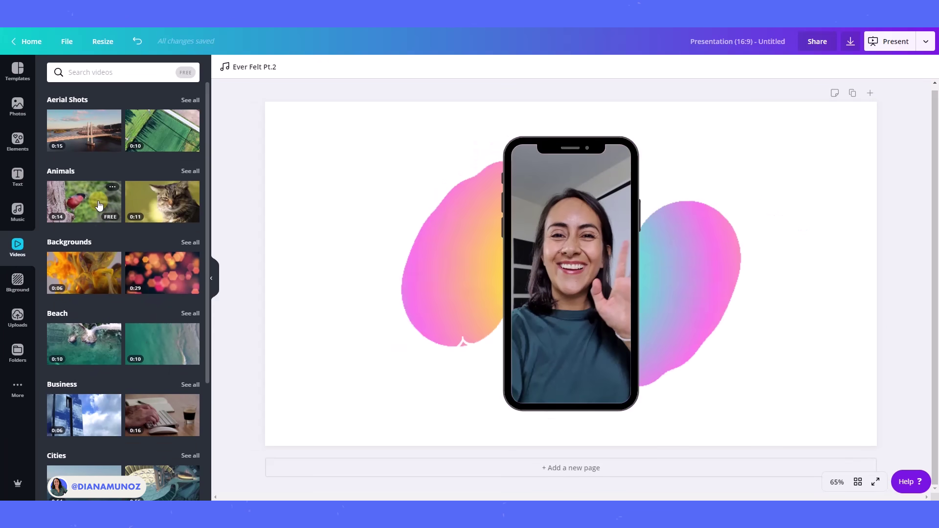
scroll(99, 206, down, 2)
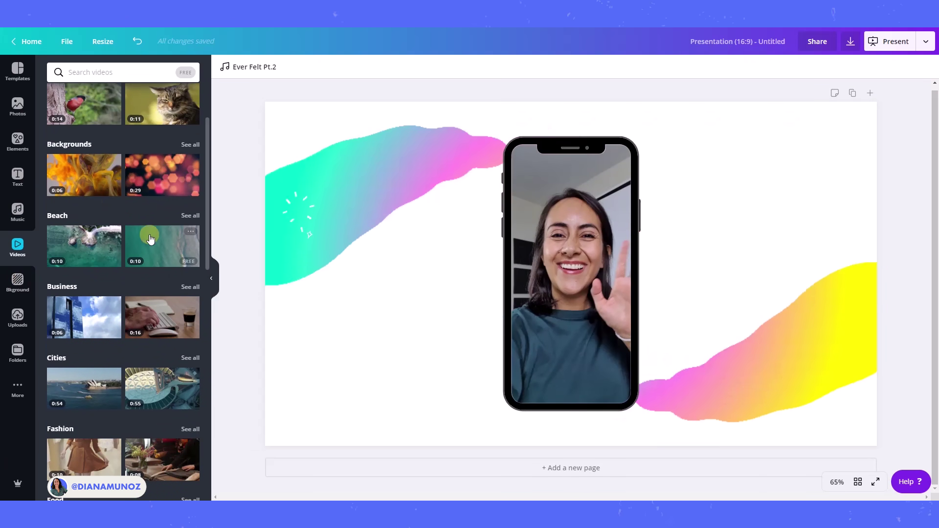
click(216, 285)
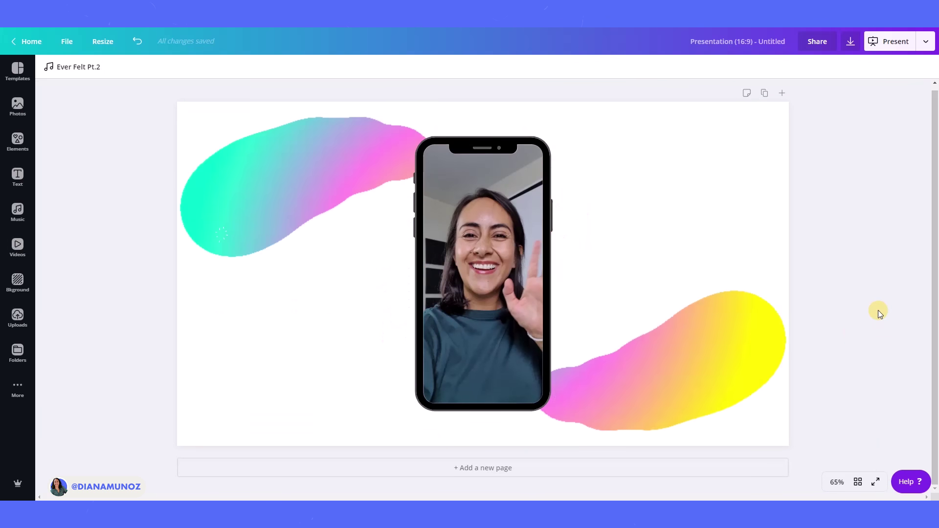
click(8, 258)
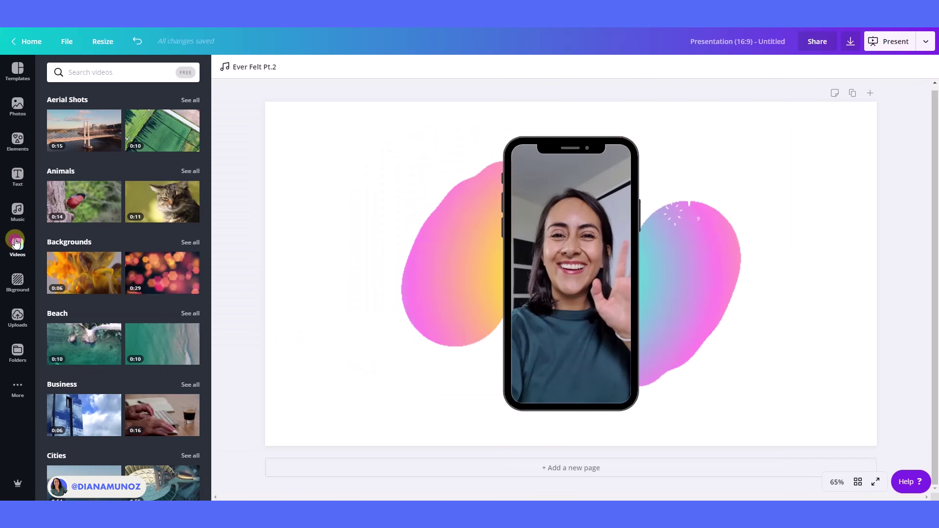
scroll(103, 248, down, 15)
scroll(105, 244, down, 1)
scroll(104, 243, down, 2)
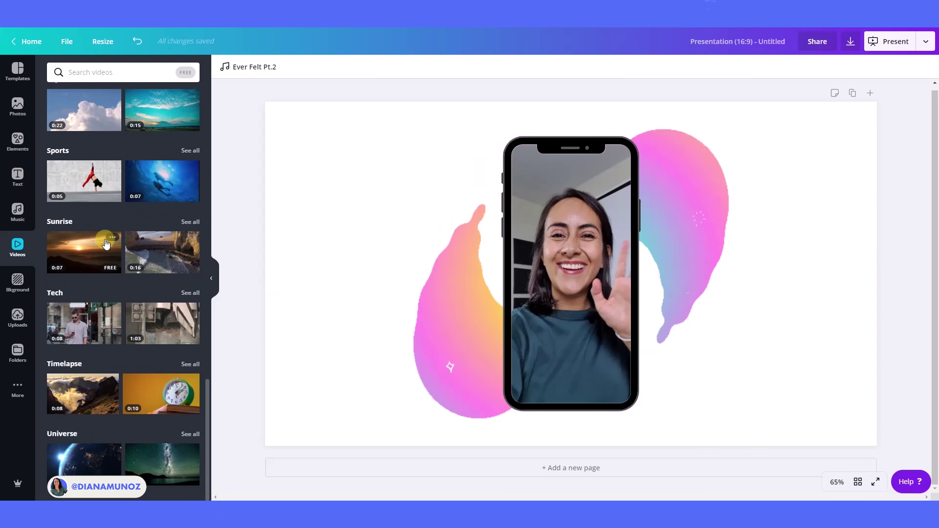
drag(208, 416, 213, 110)
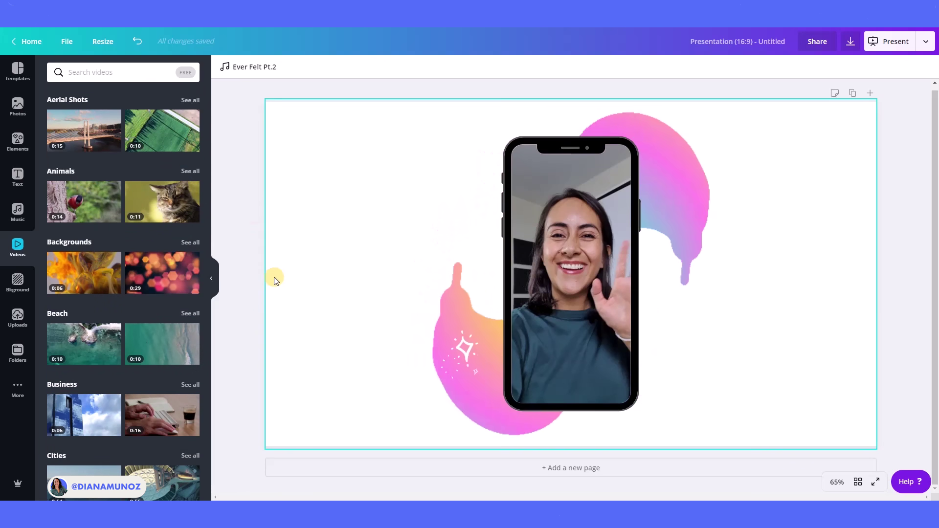